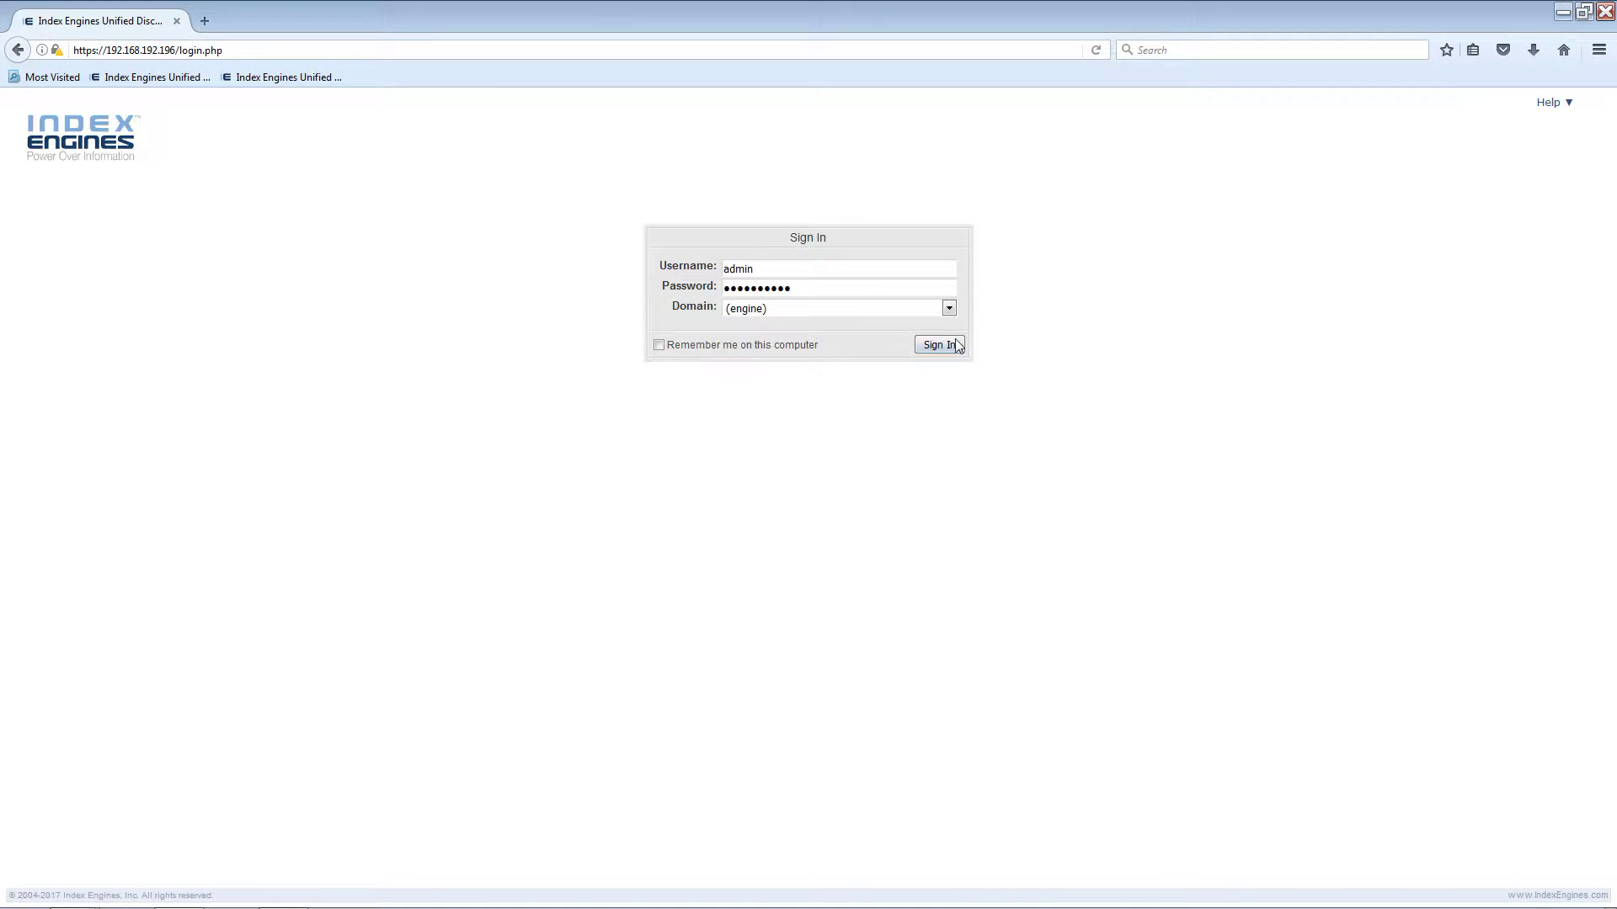
- Sign in to the engine and go to the Index area's Backup Servers list
left_click(956, 346)
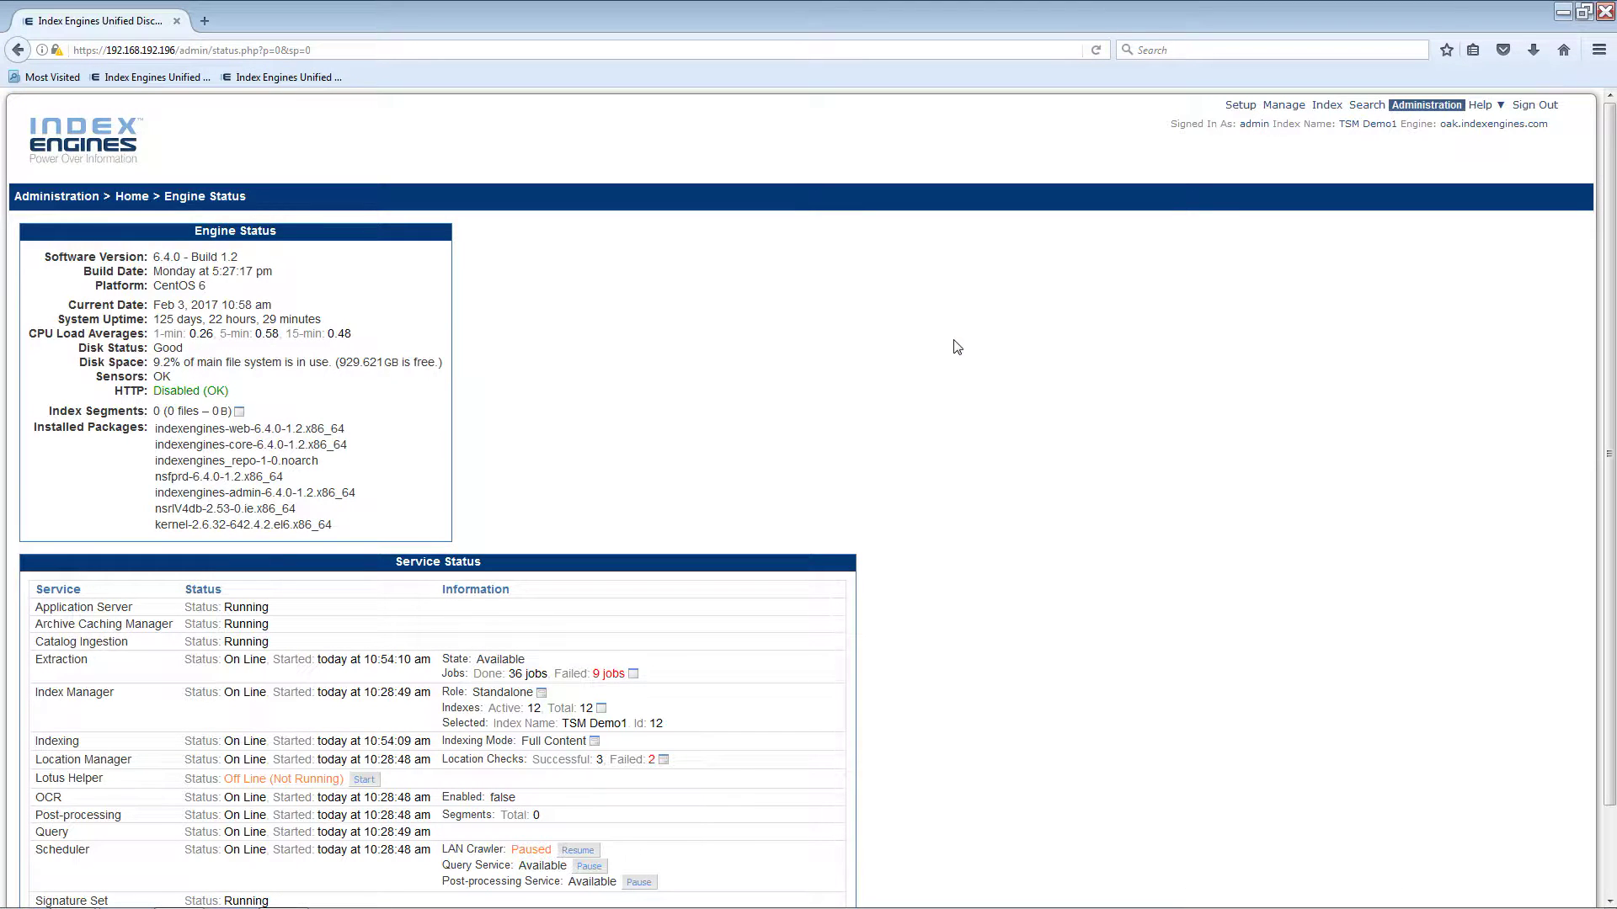
left_click(1327, 107)
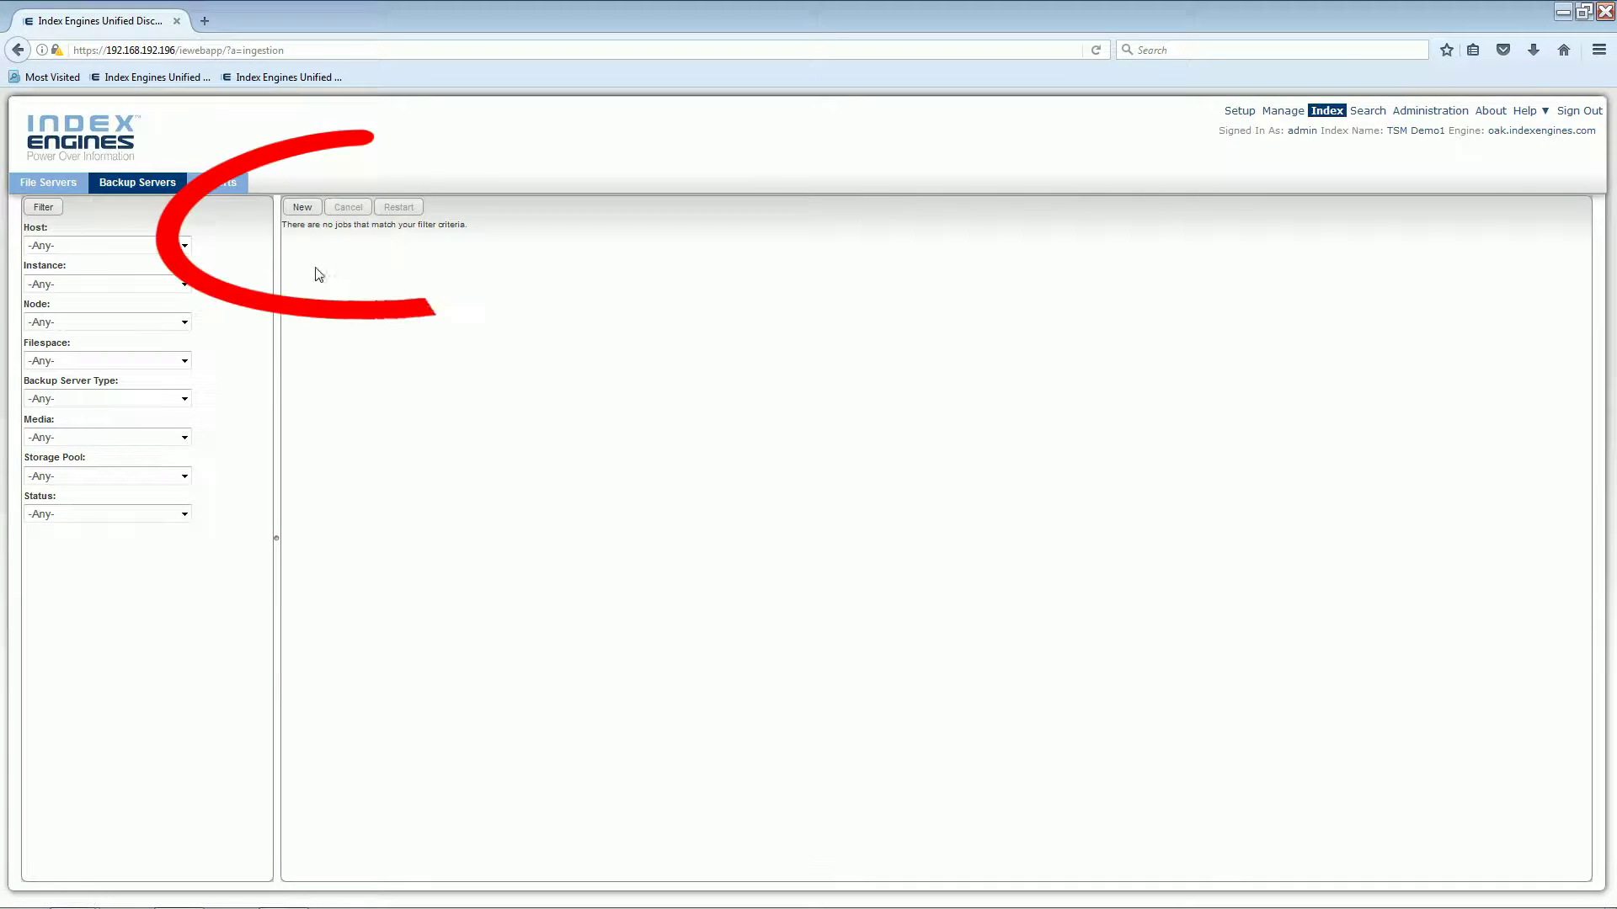
- Create a new TSM ingestion job and start entering host address 192.168.17.222
left_click(305, 207)
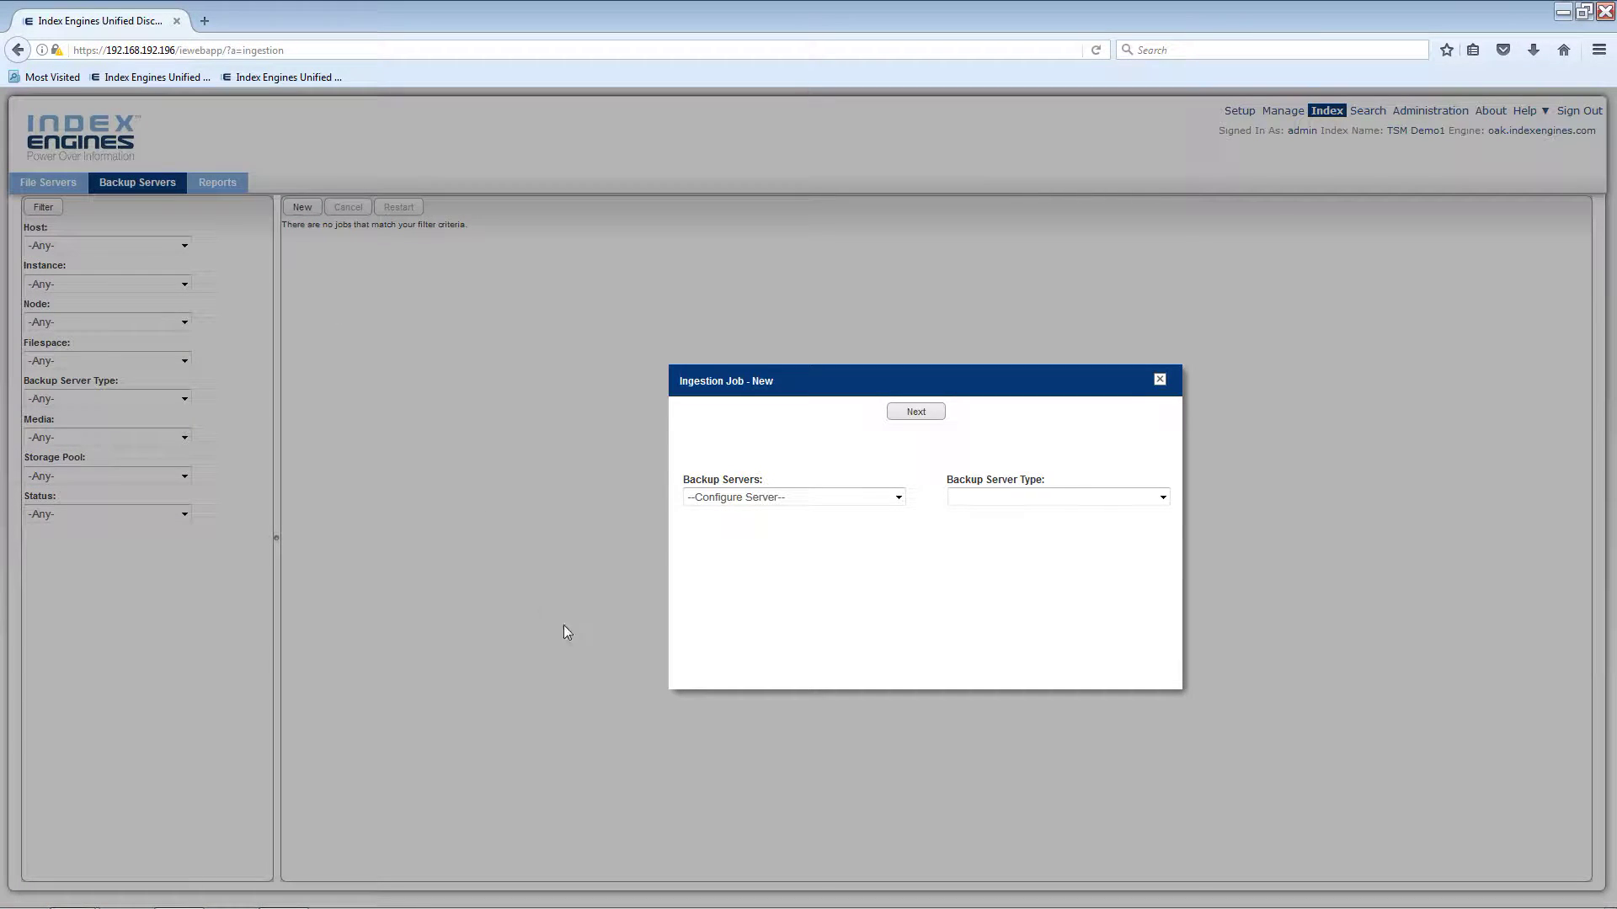
left_click(1163, 499)
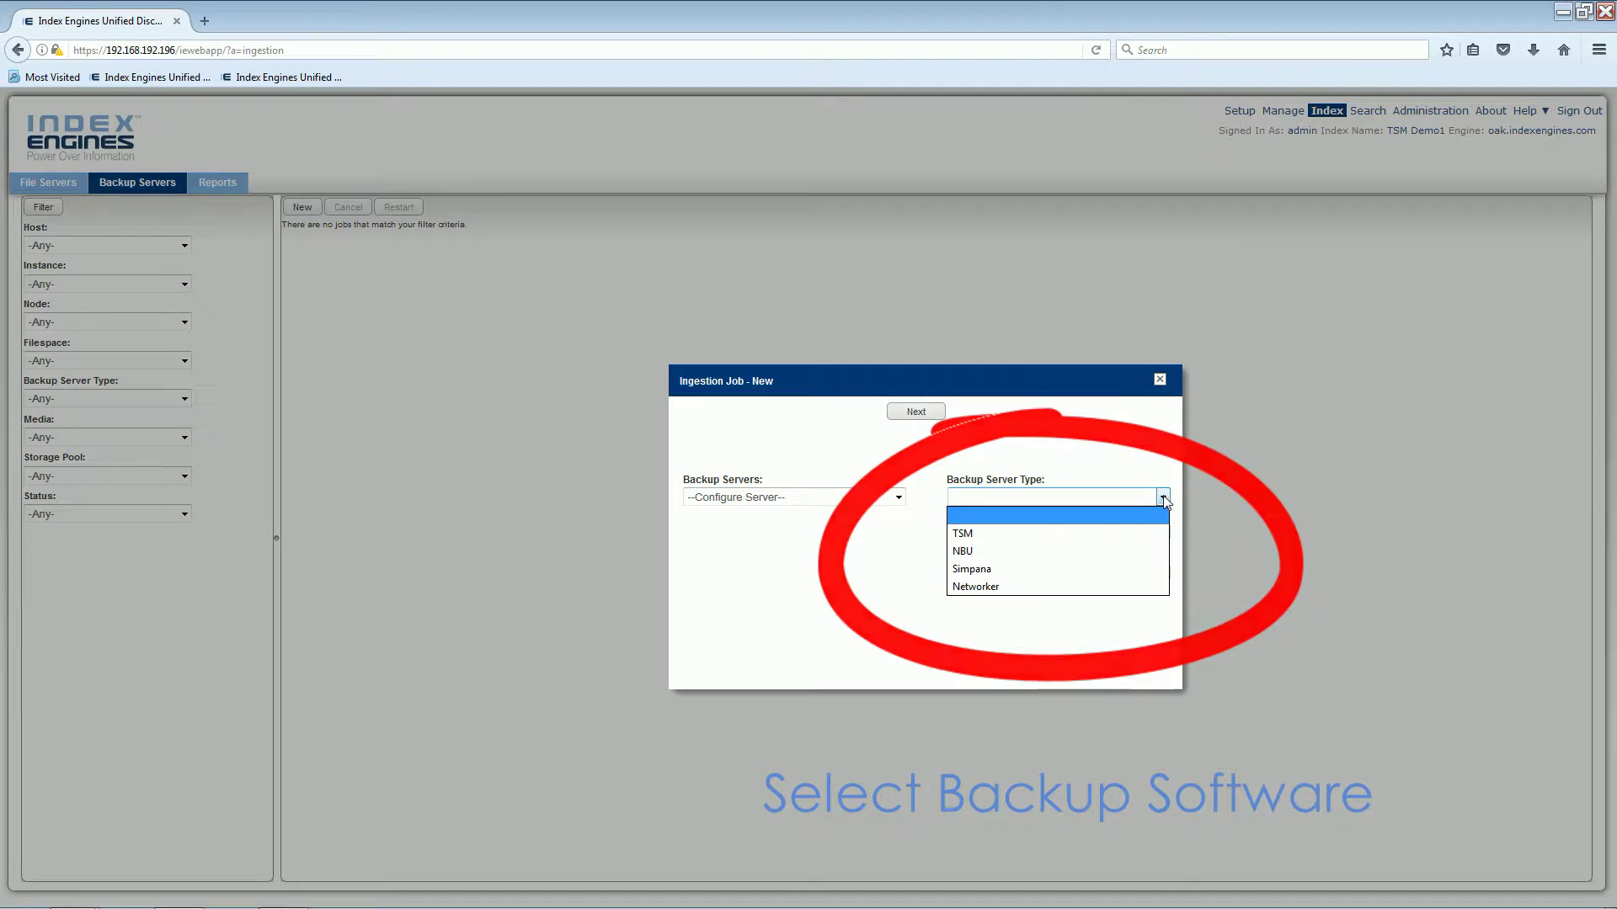
left_click(1117, 532)
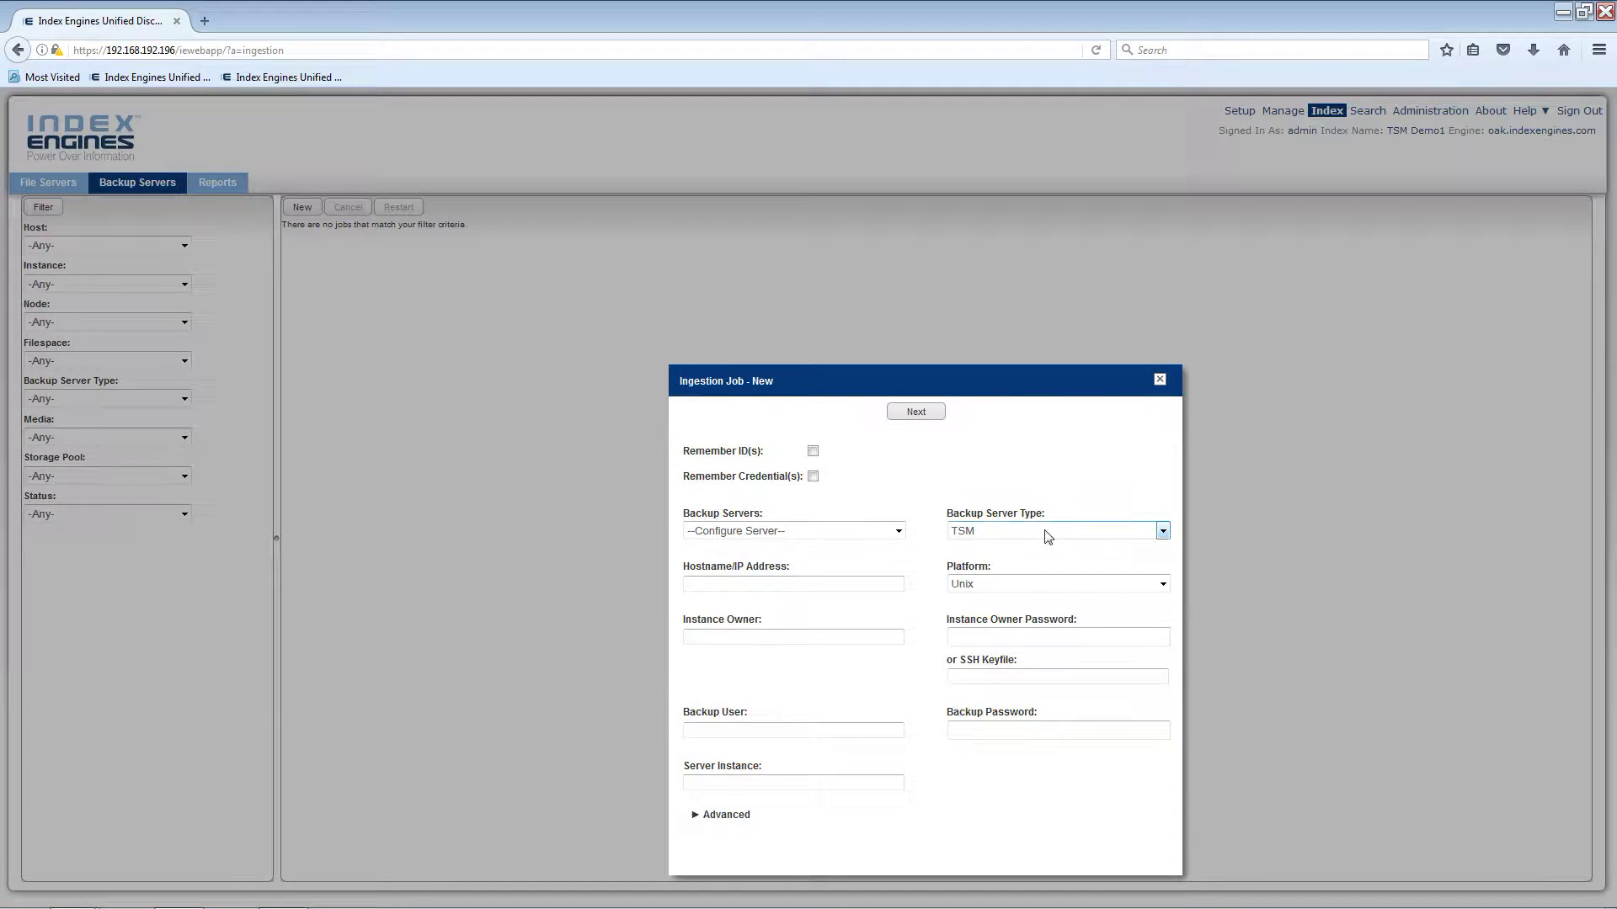
left_click(772, 585)
type("192.168.1")
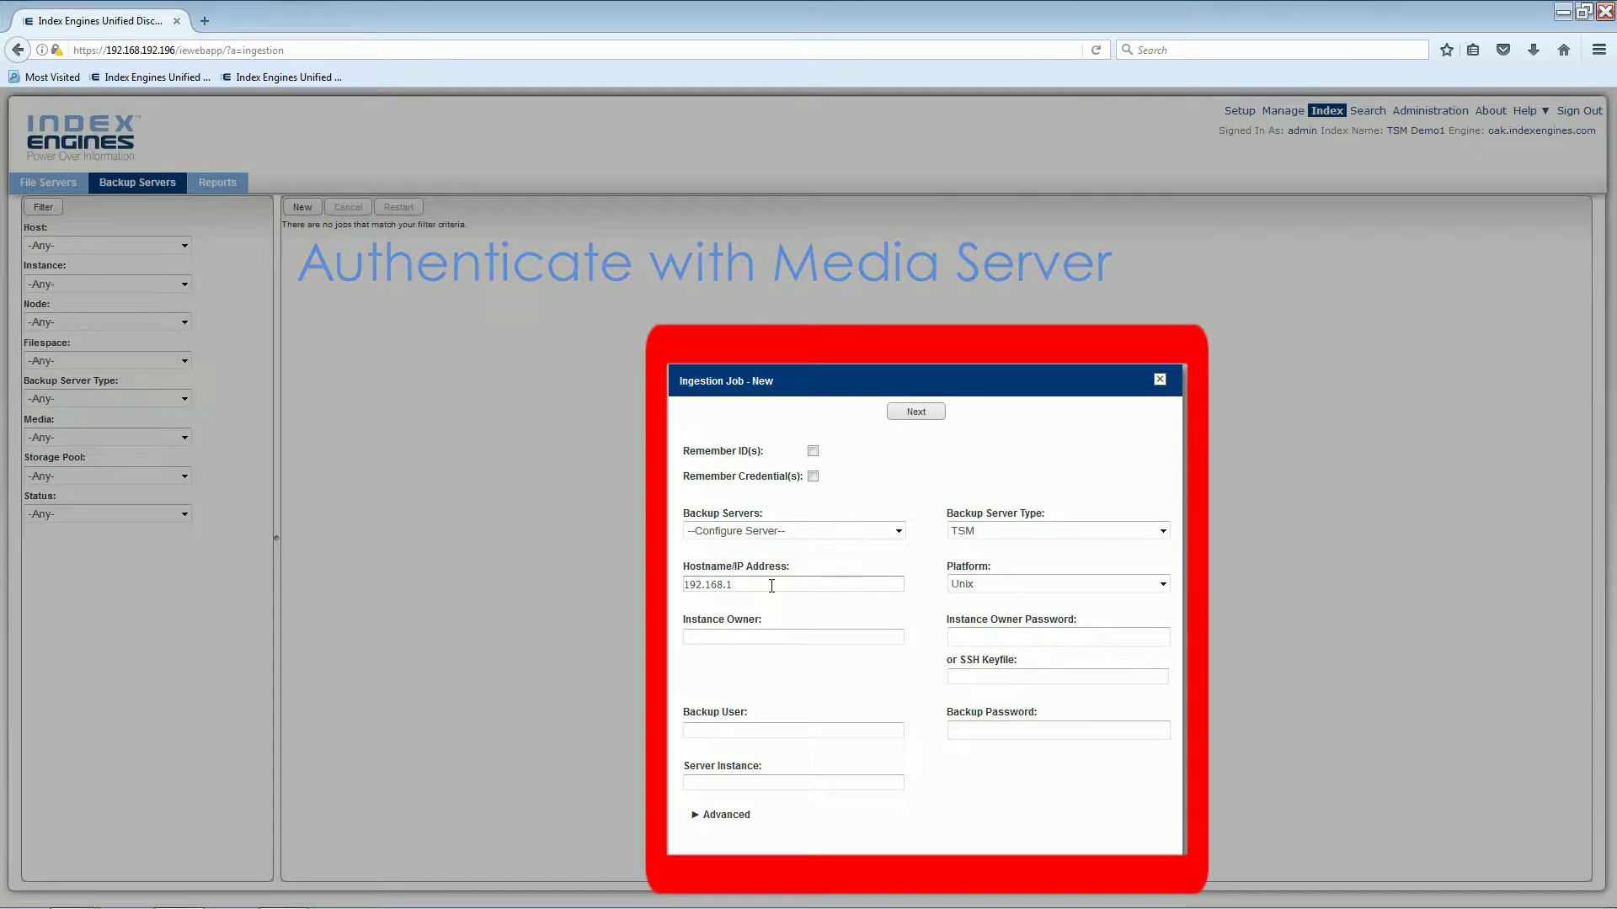
type("7.222")
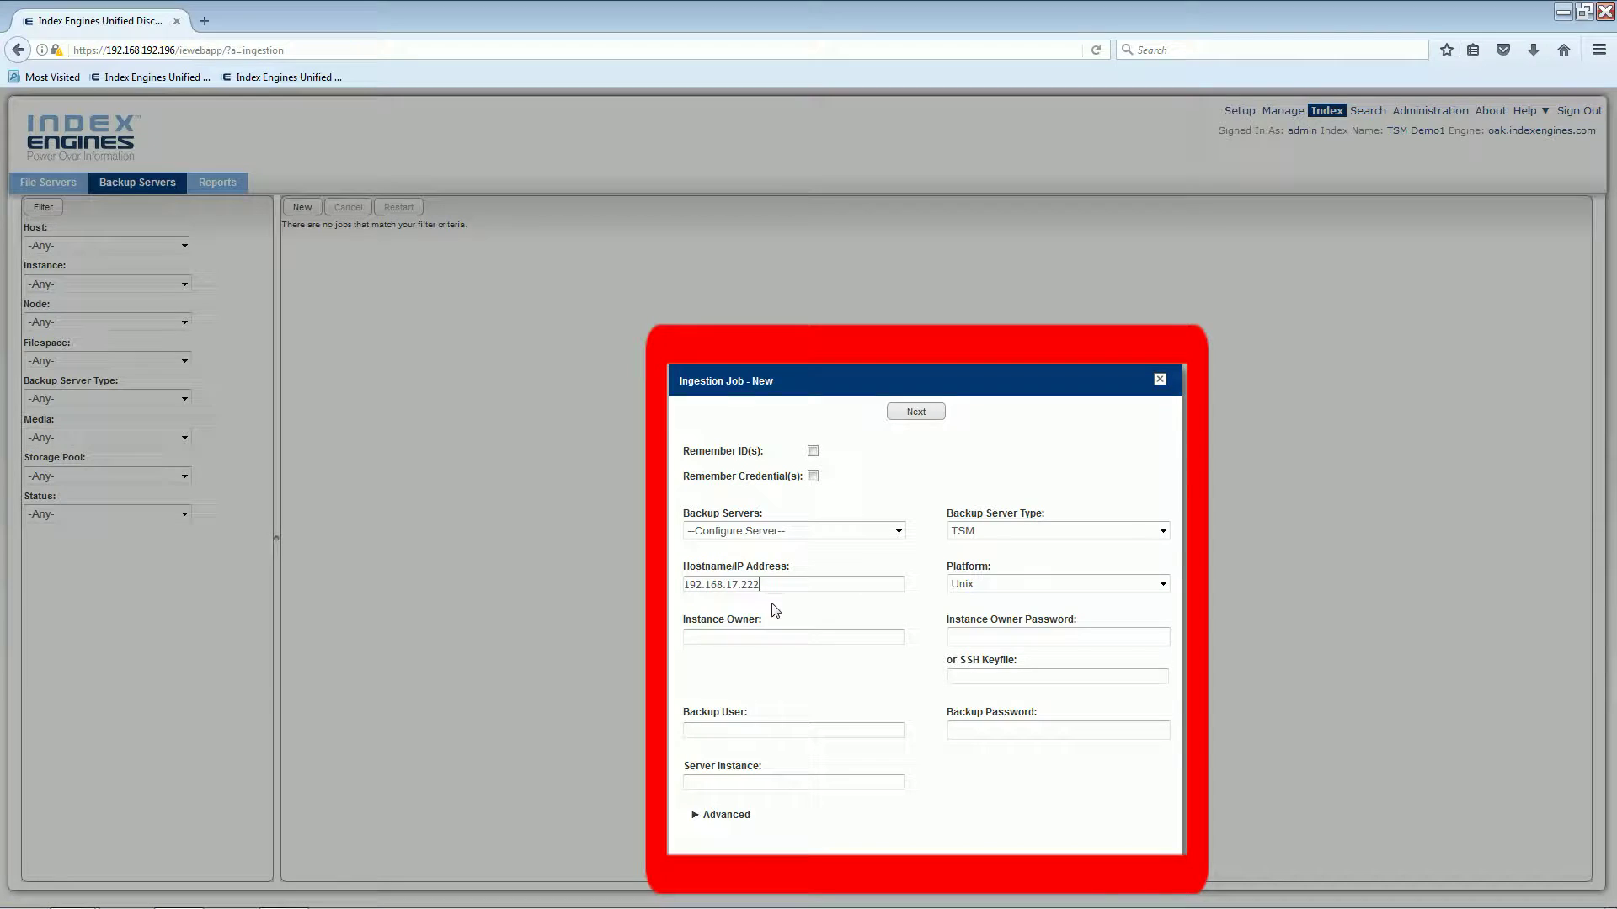
- Enter instance owner 'tsmin' with its password, remember the IDs and credentials, and submit
left_click(775, 636)
type("tsmi")
type("n")
left_click(991, 645)
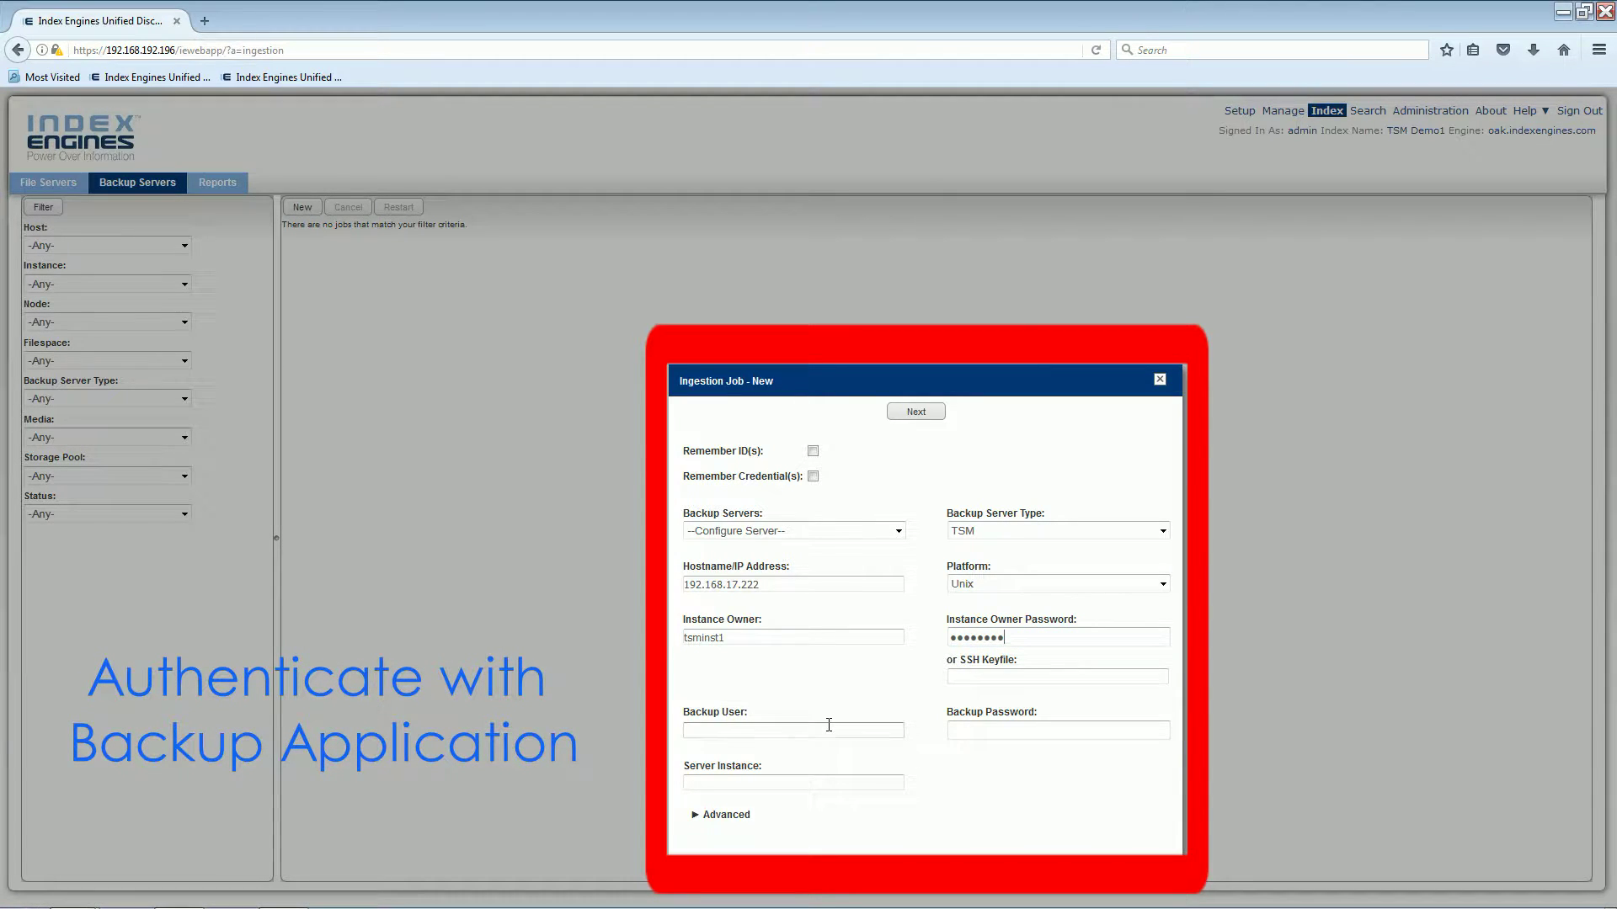
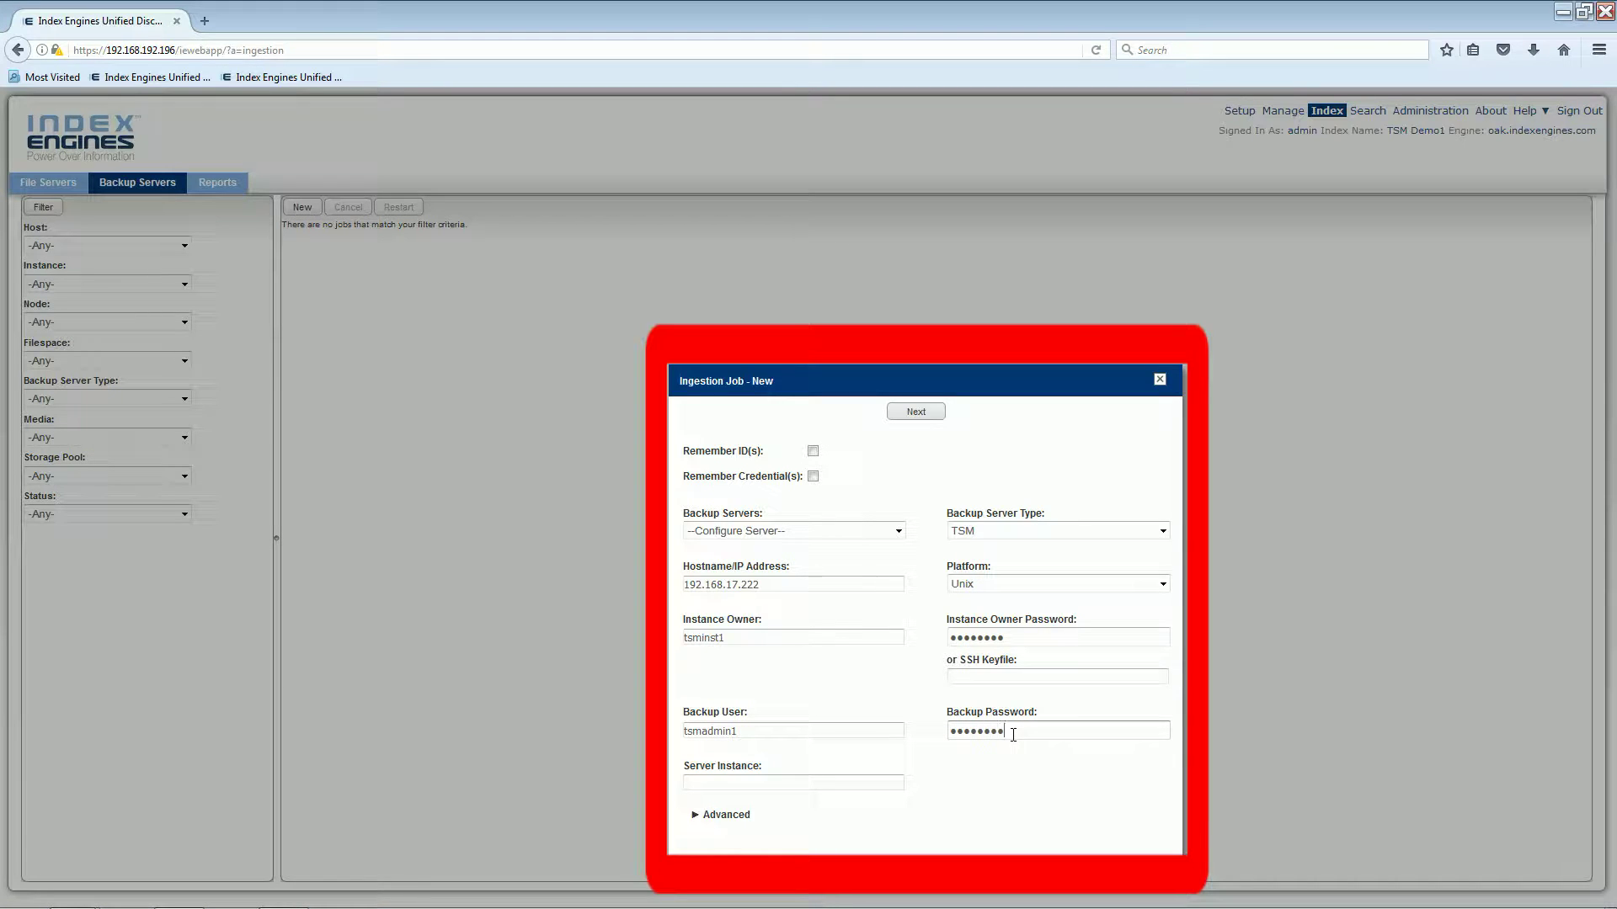
left_click(813, 450)
left_click(813, 477)
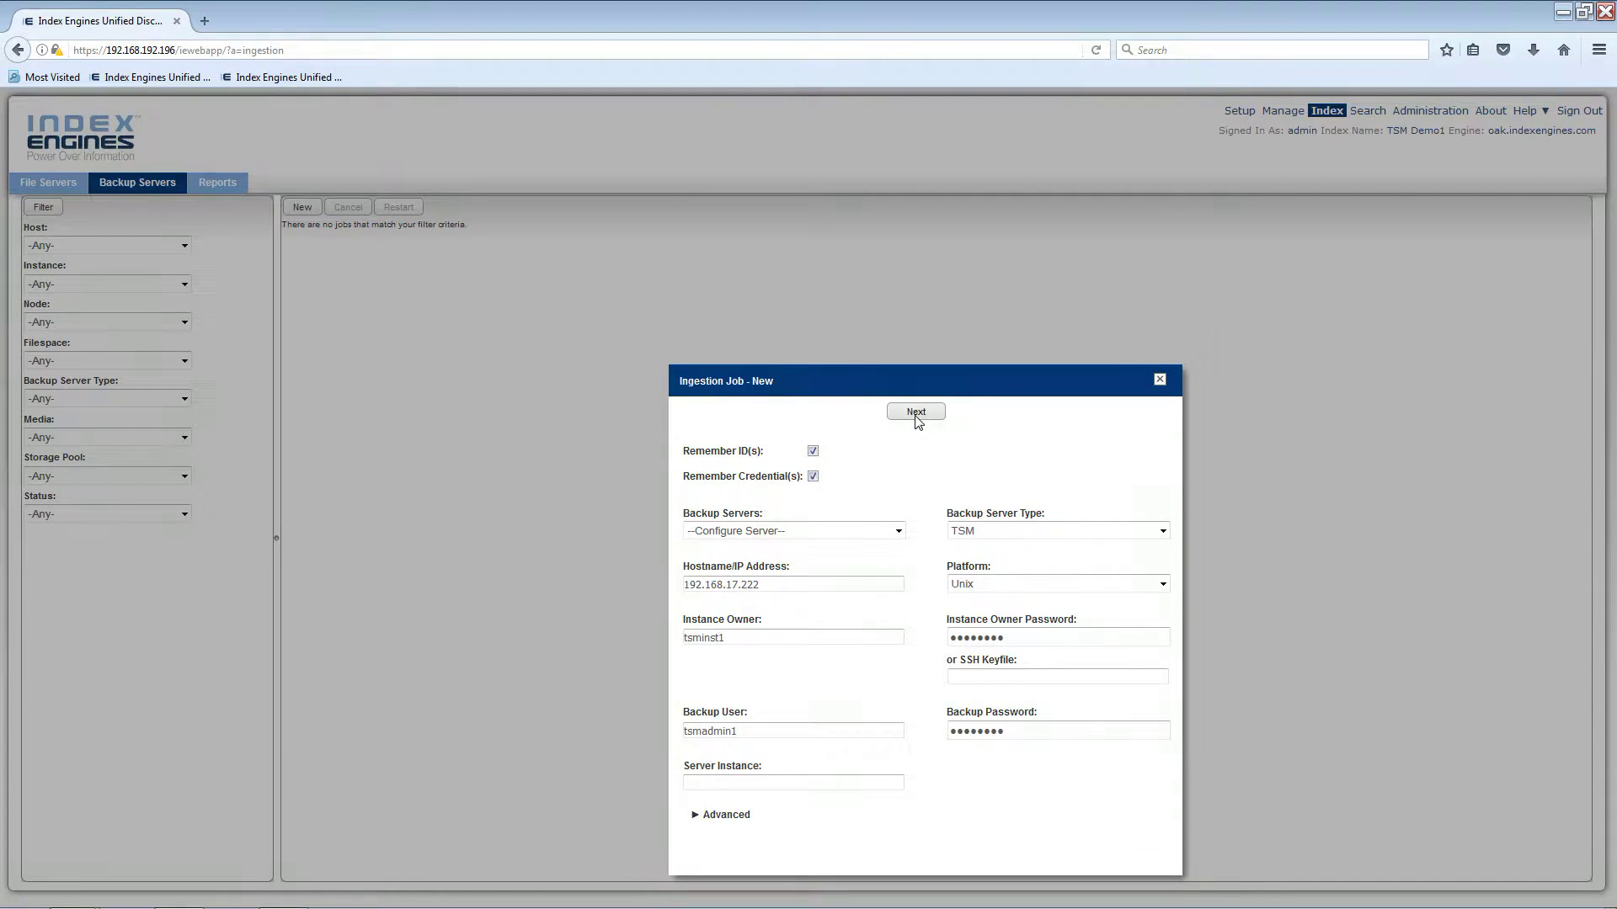
left_click(915, 411)
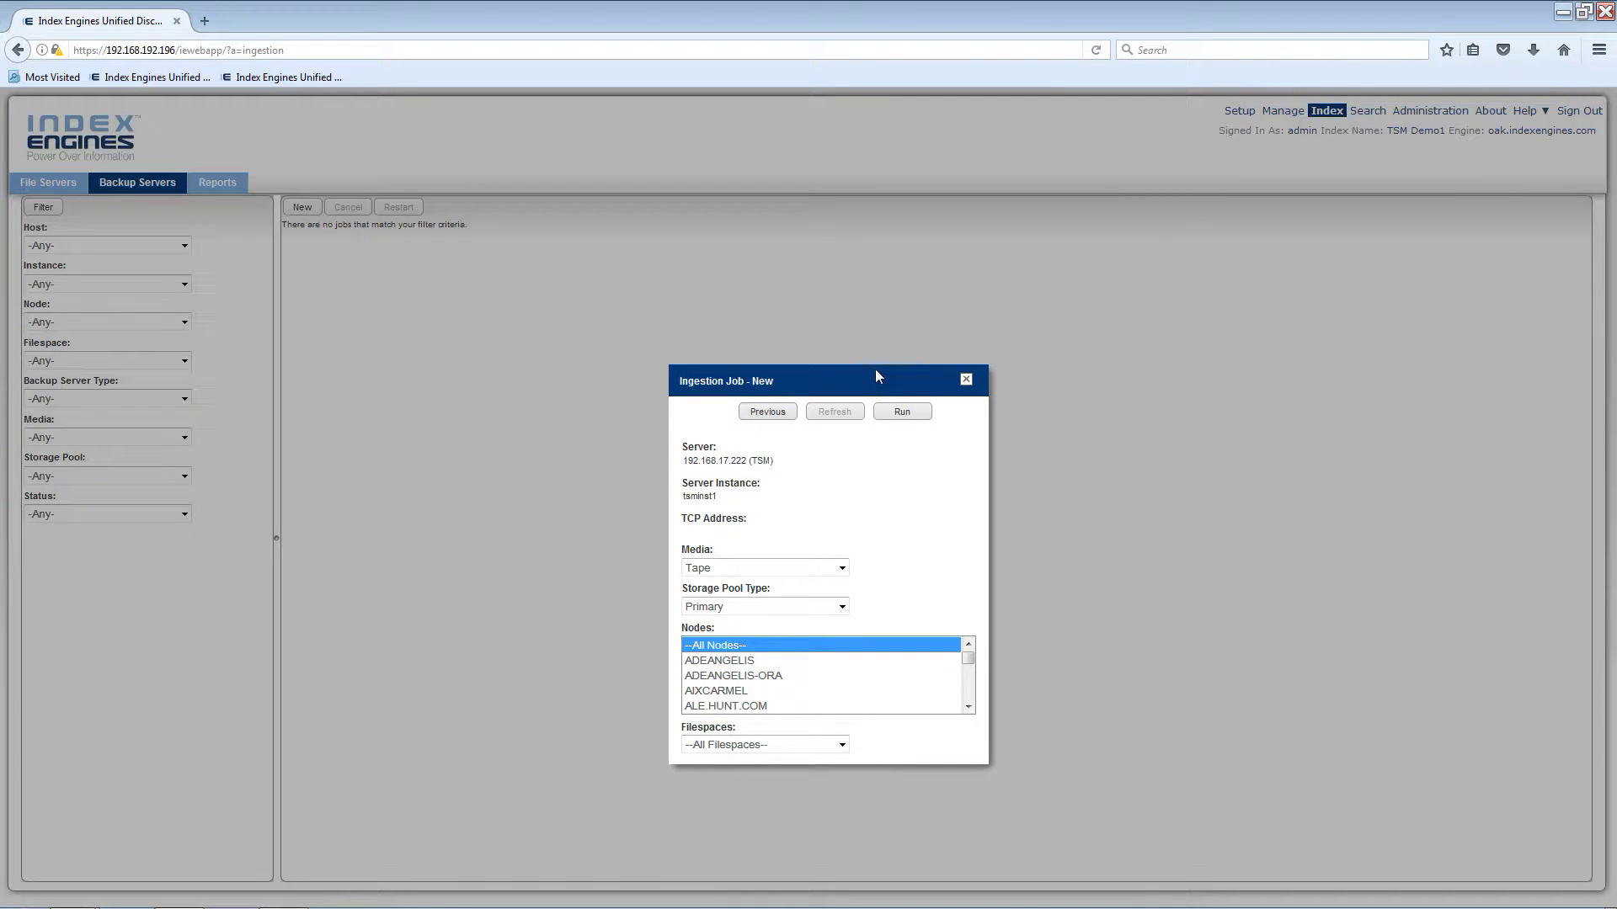
- Set the job's media to Tape and the storage pool type to Primary
left_click_drag(875, 370, 861, 236)
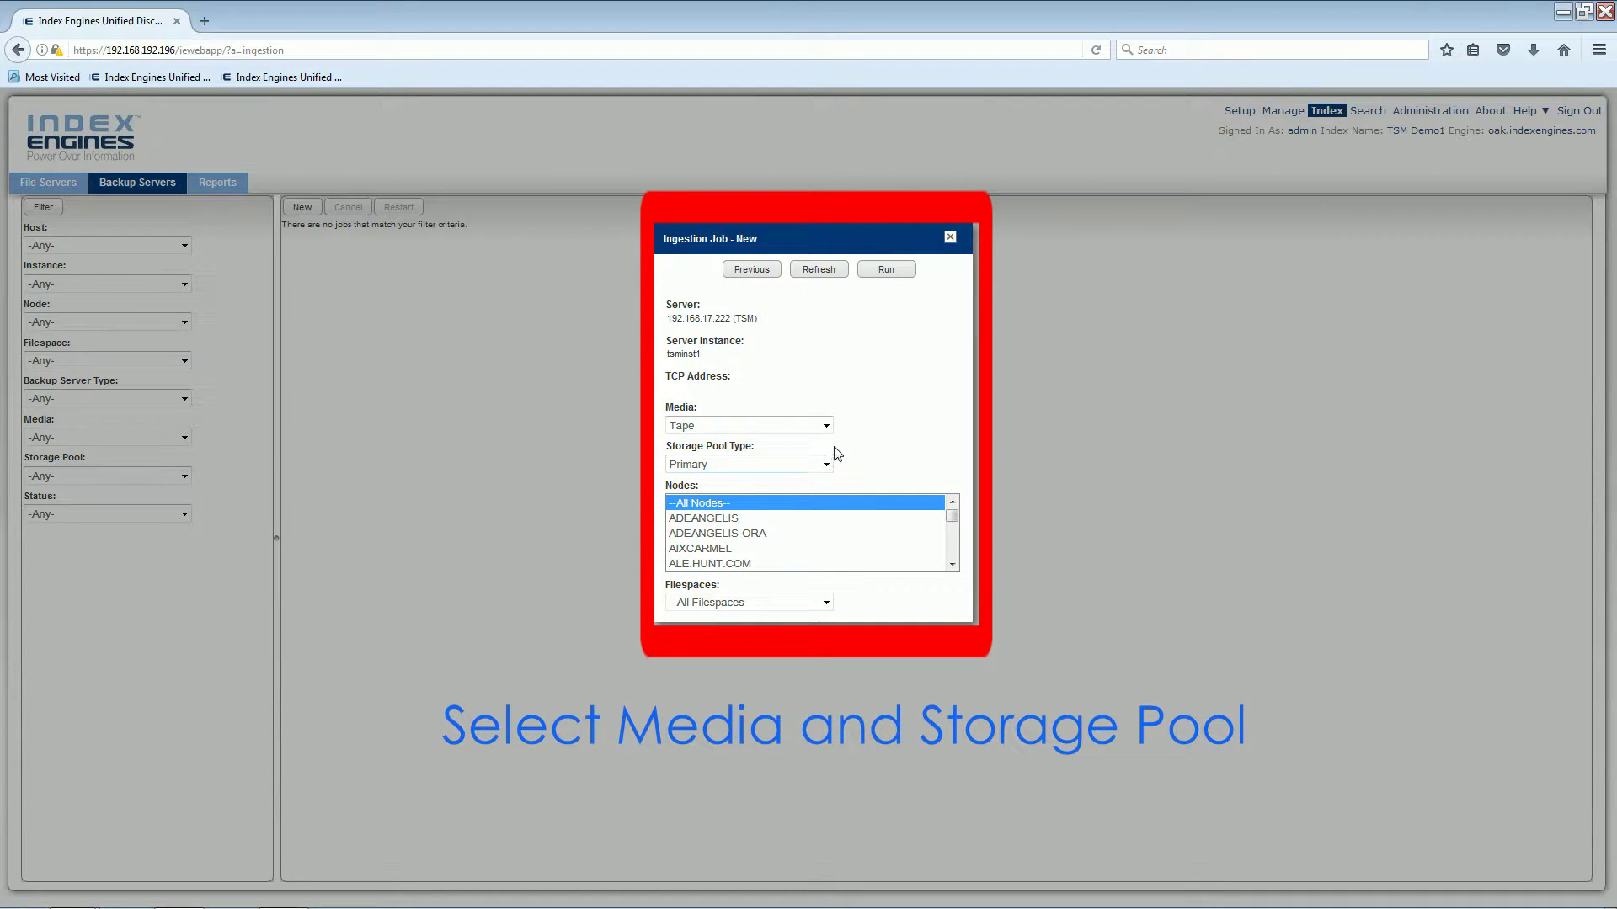
left_click(827, 427)
left_click(789, 443)
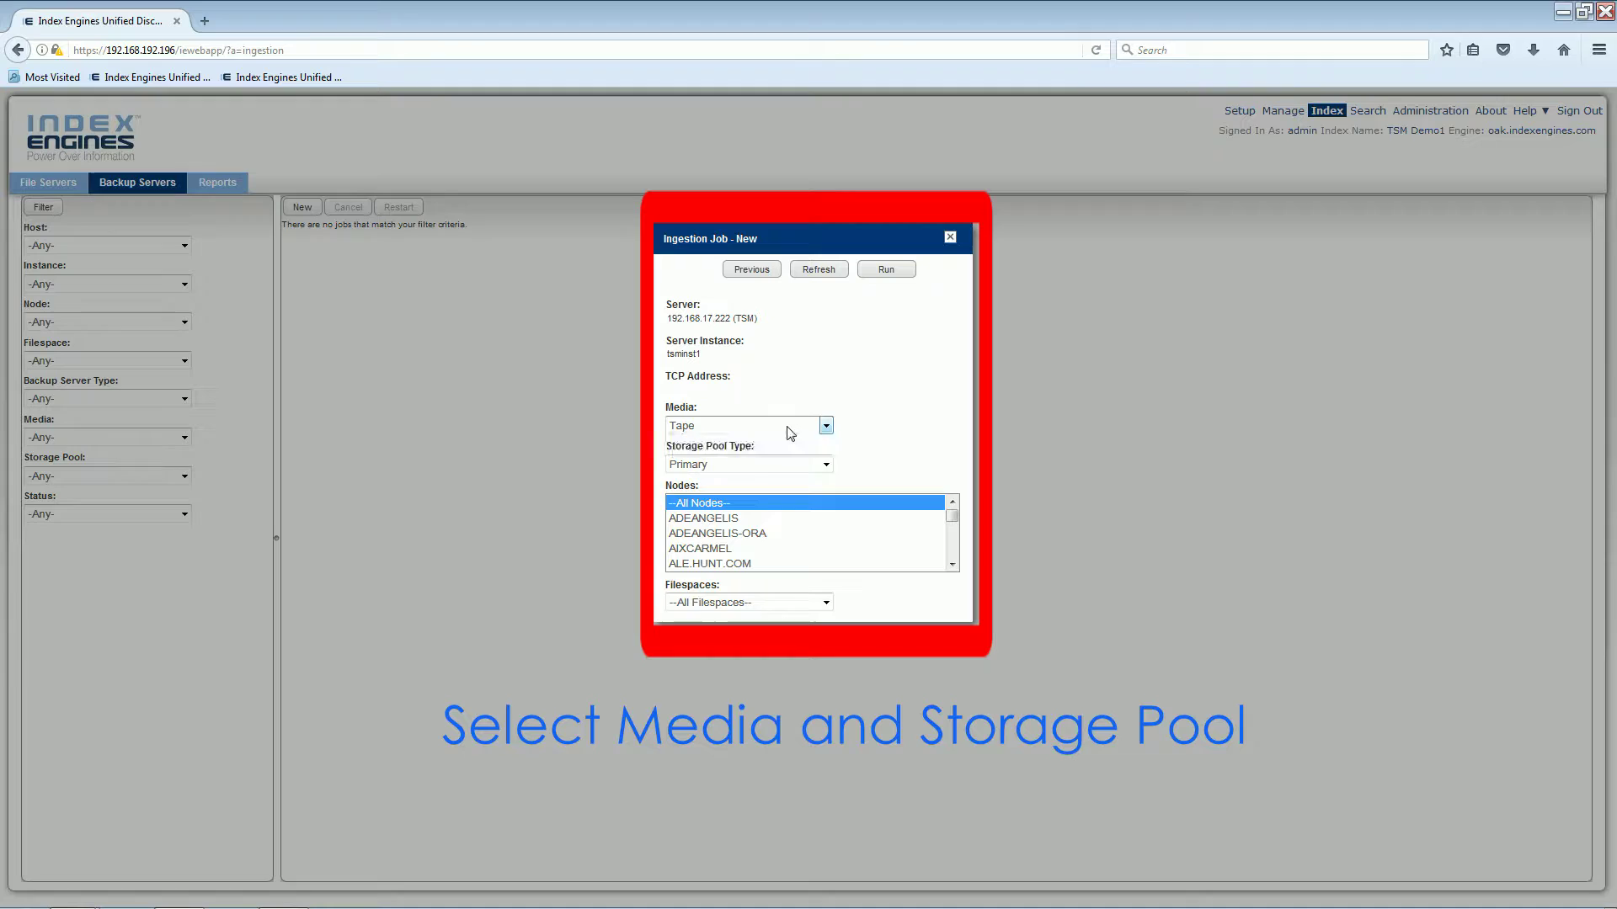
left_click(824, 466)
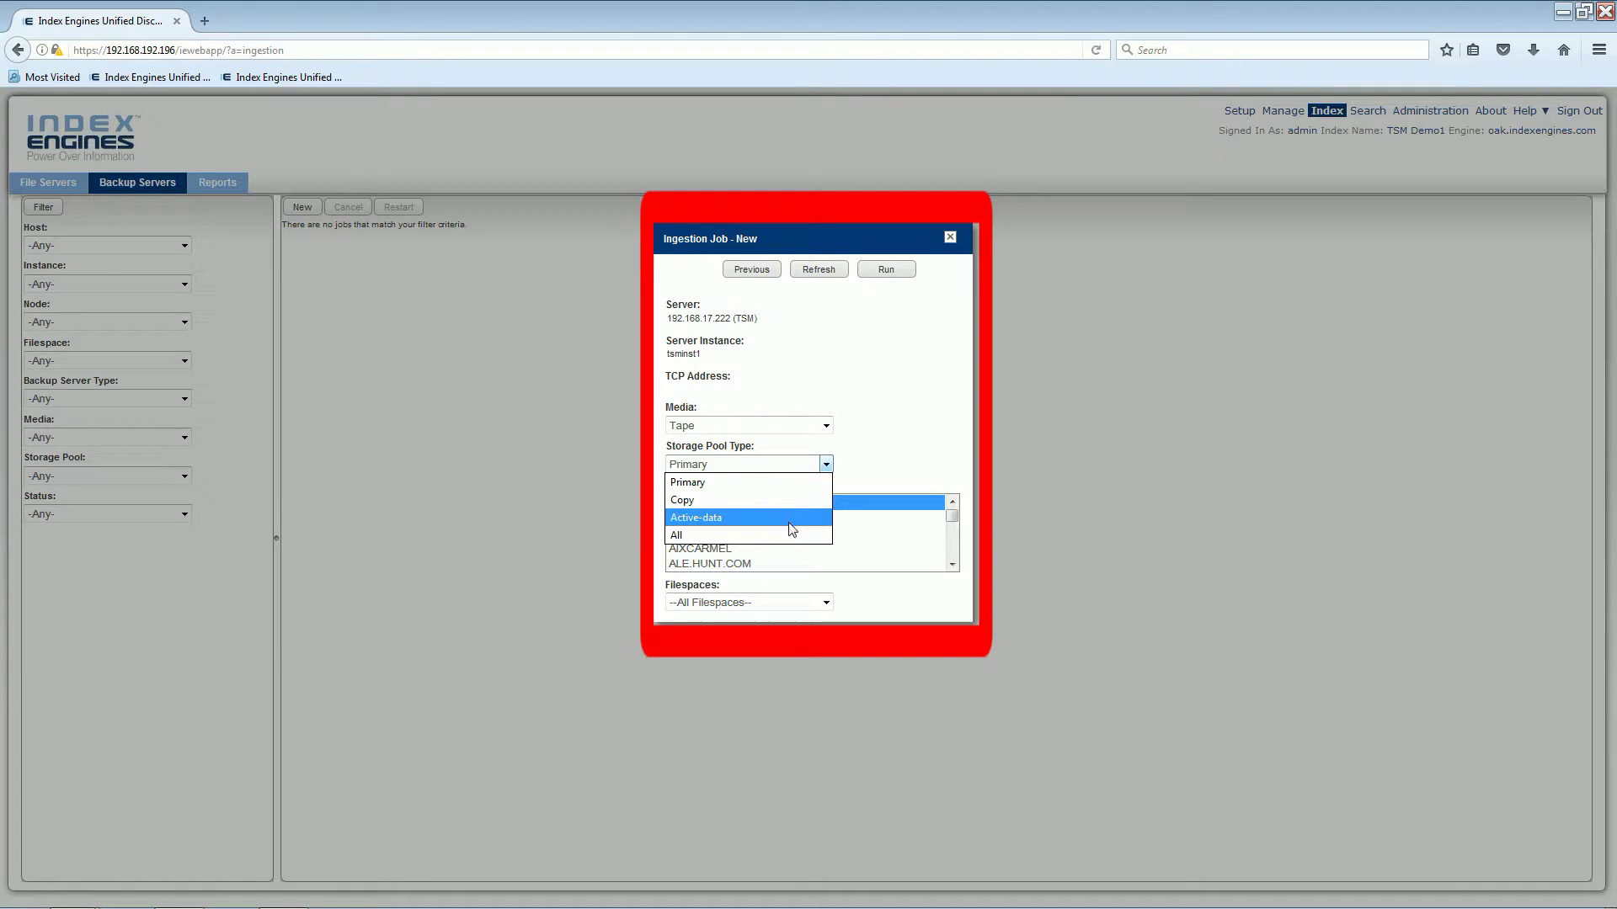
left_click(780, 482)
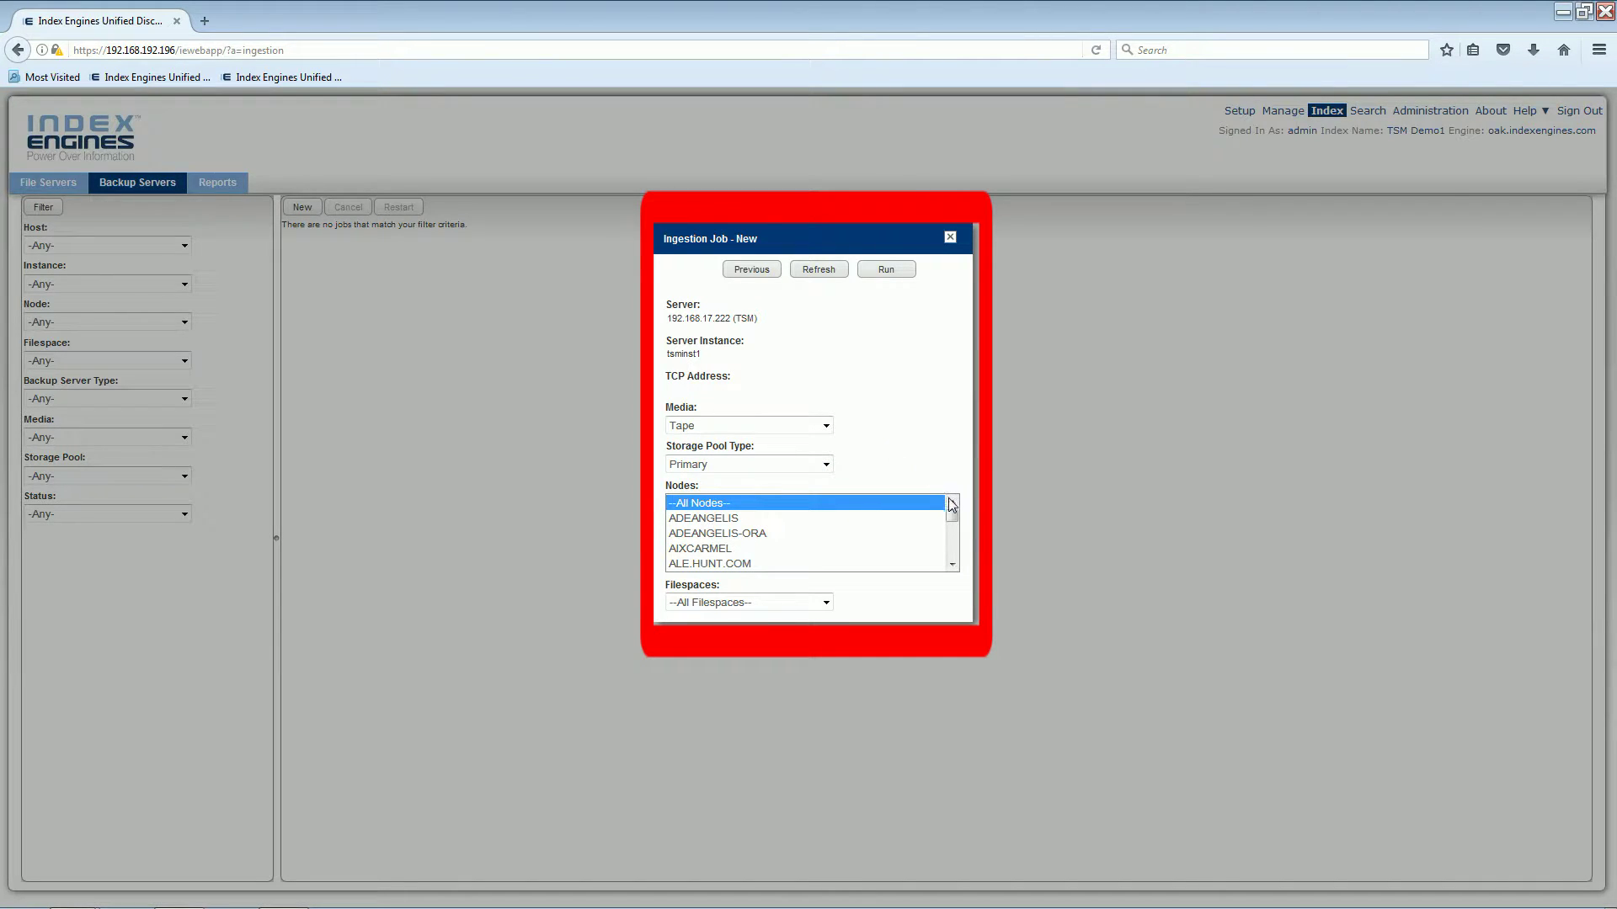
- Select the EXCHANGE2010 and TILT nodes in the Nodes list
left_click_drag(951, 504, 952, 532)
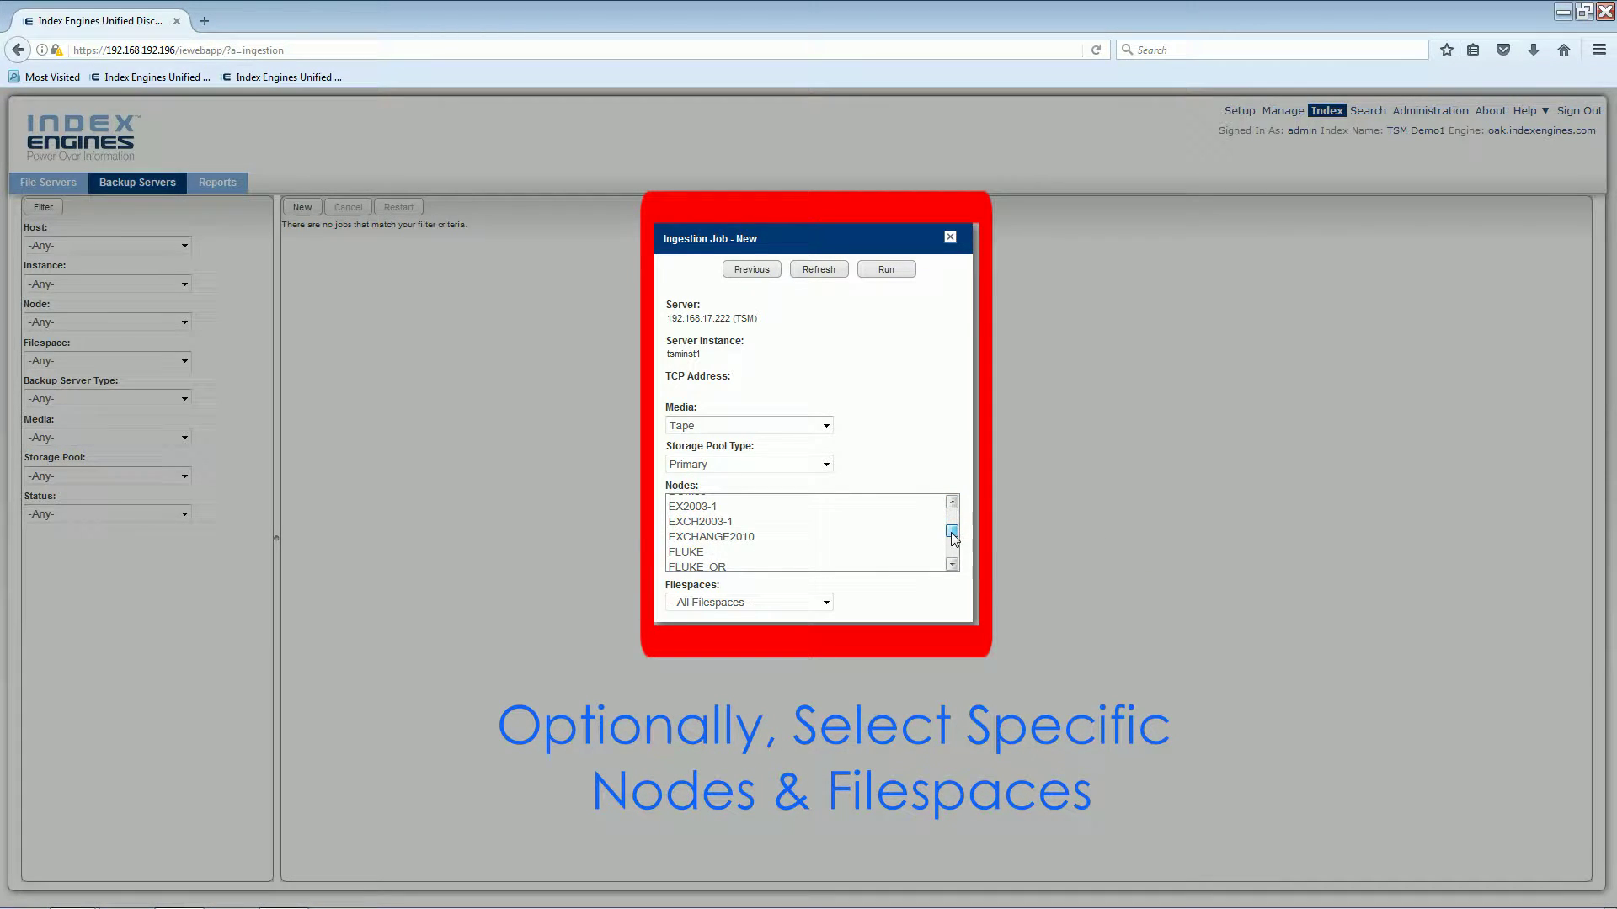
left_click(755, 539)
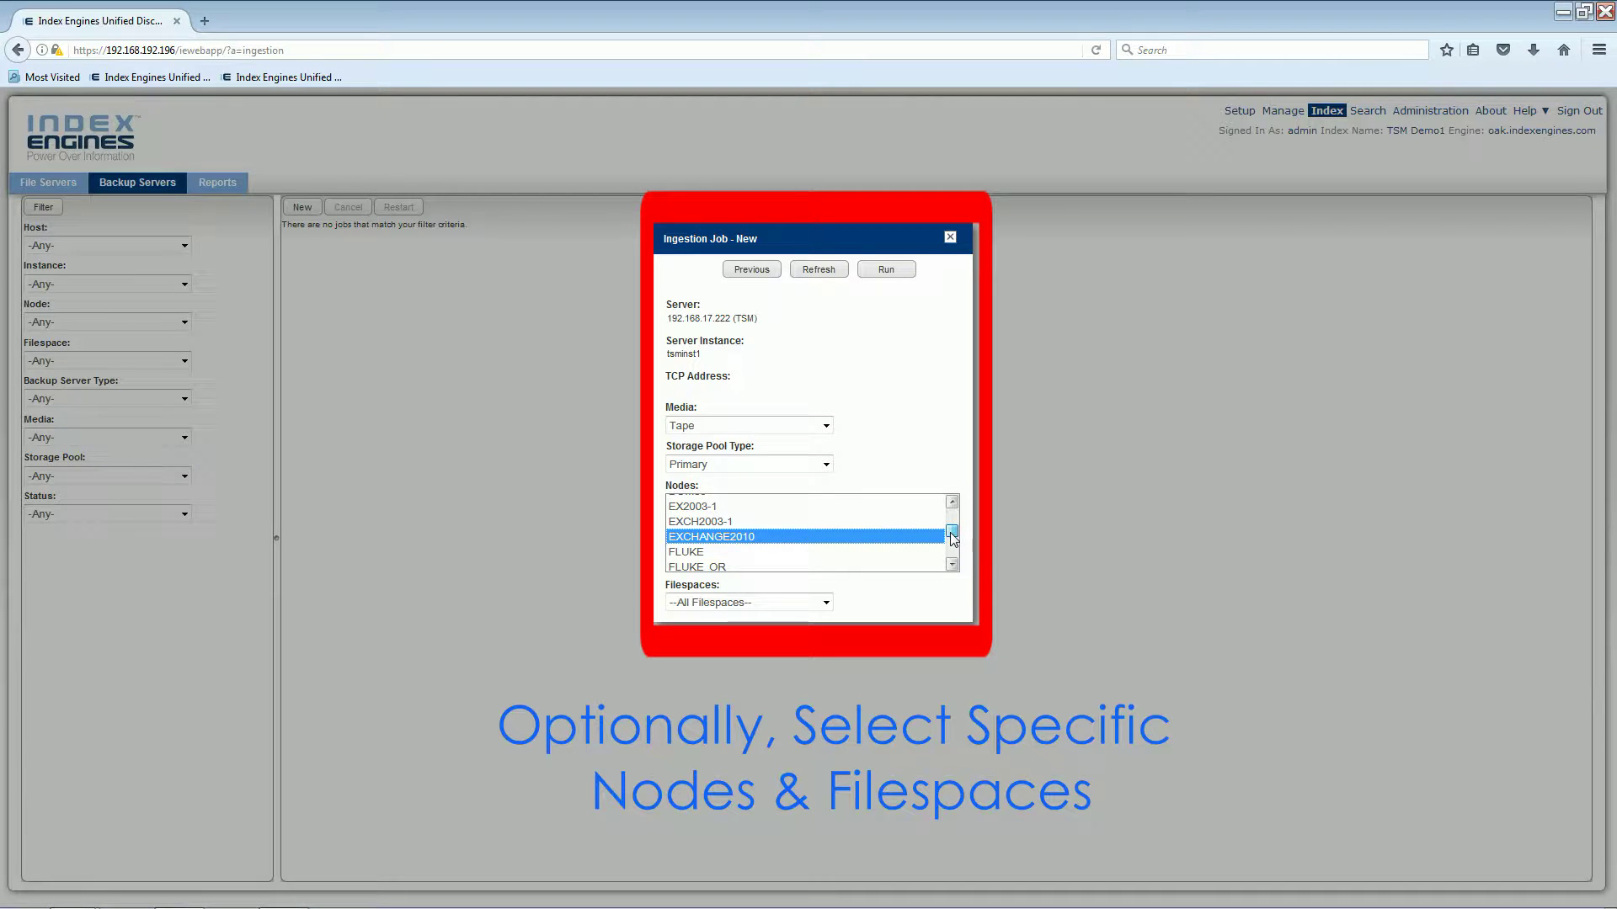
left_click_drag(953, 537, 953, 551)
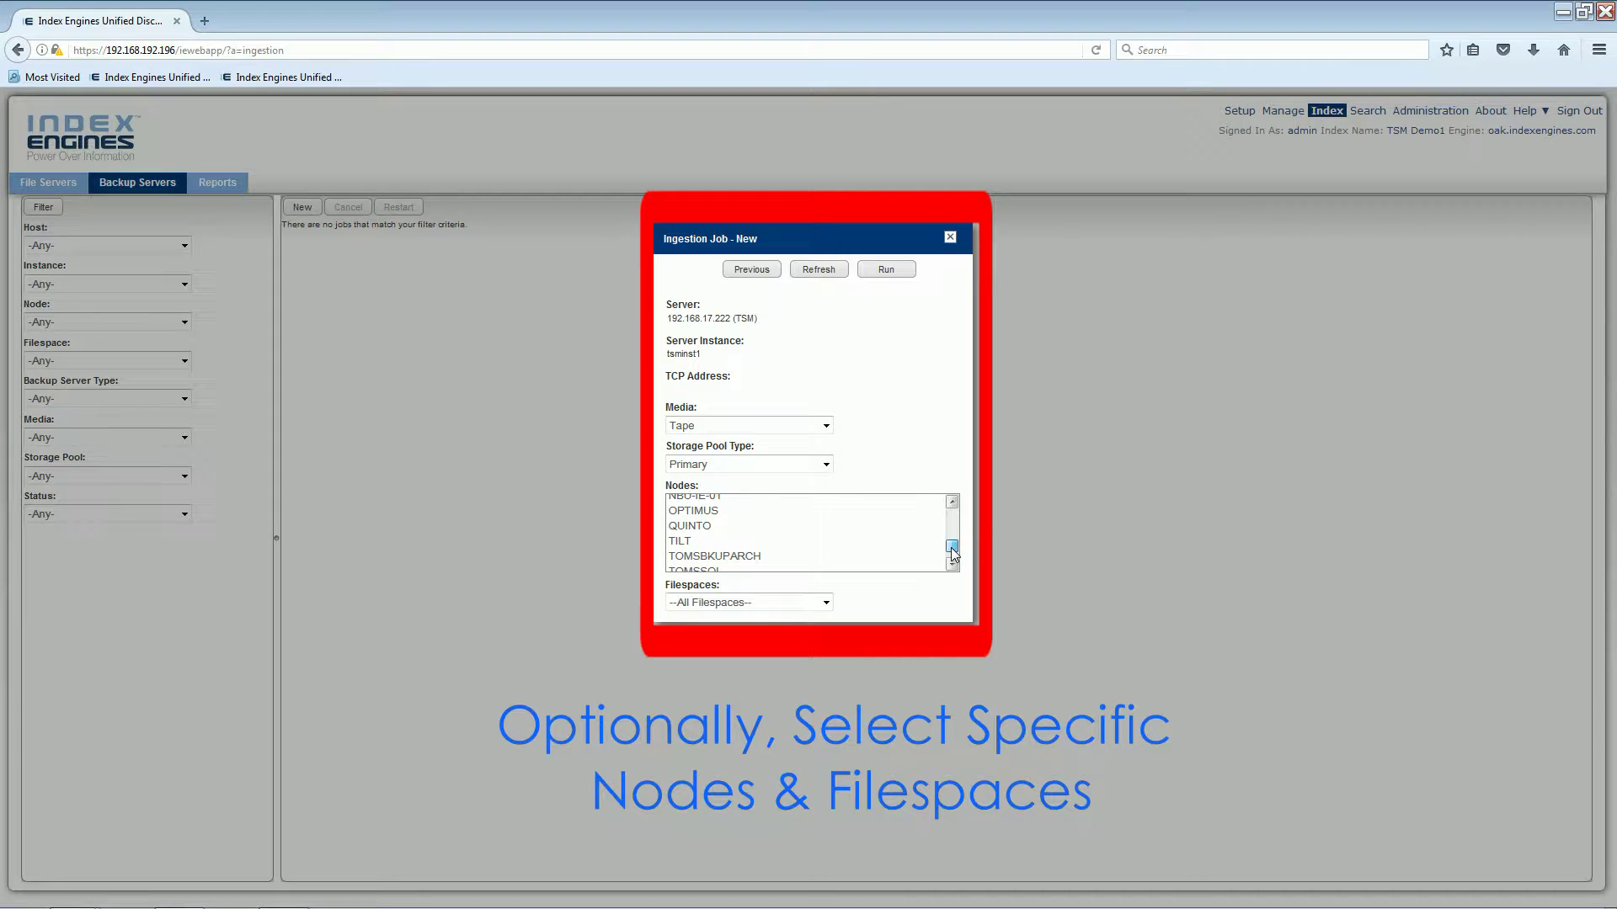
left_click(684, 543)
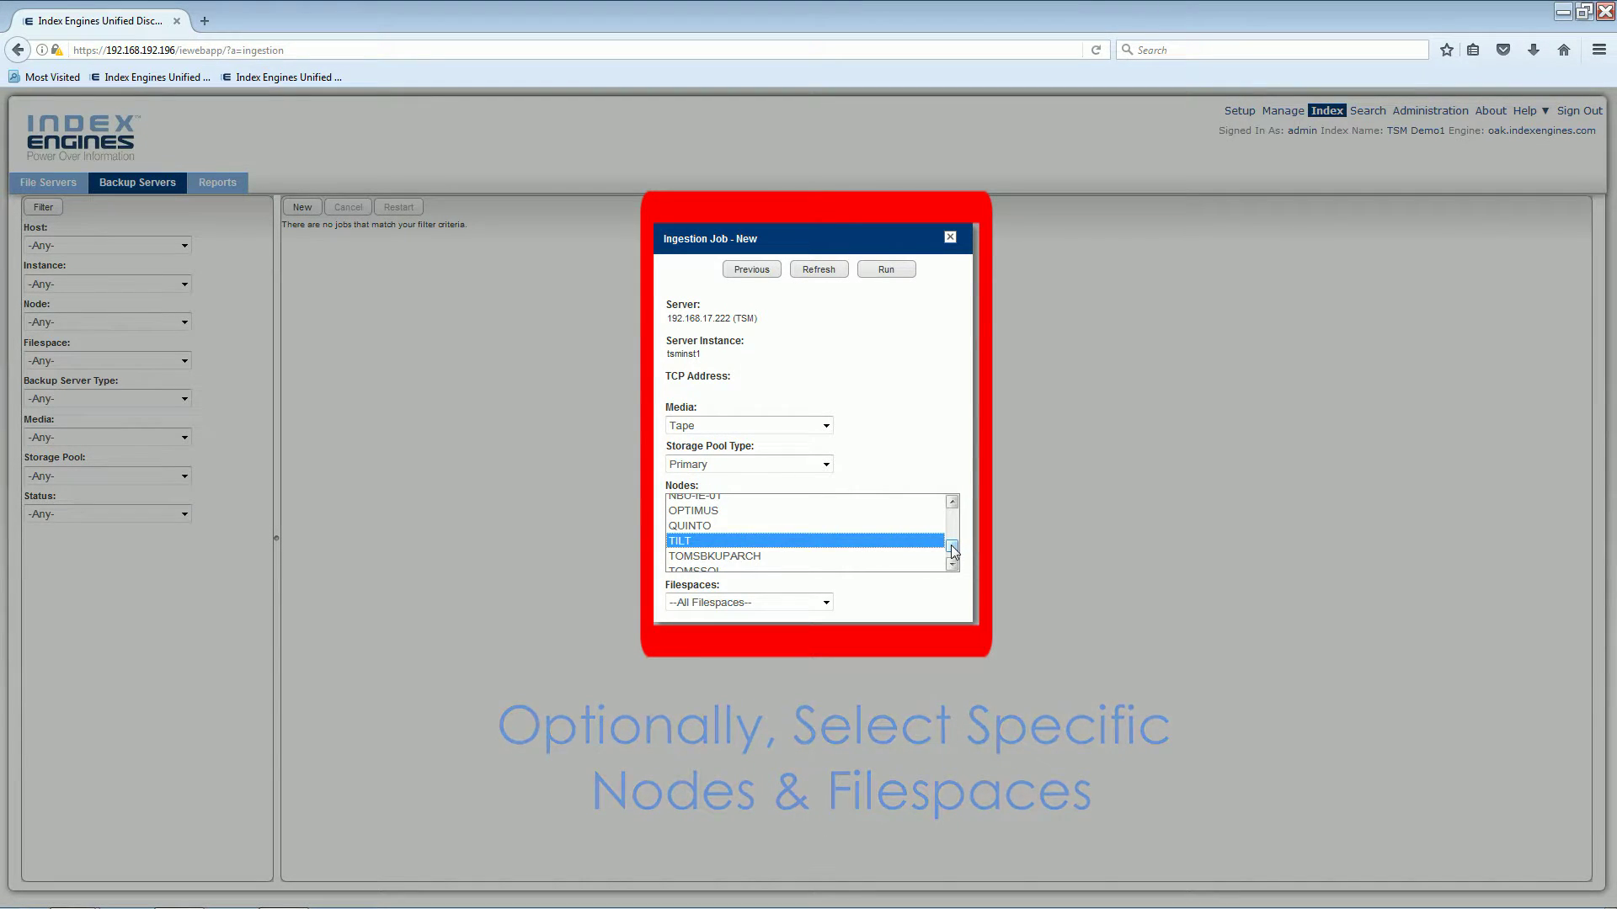
left_click_drag(952, 552, 953, 531)
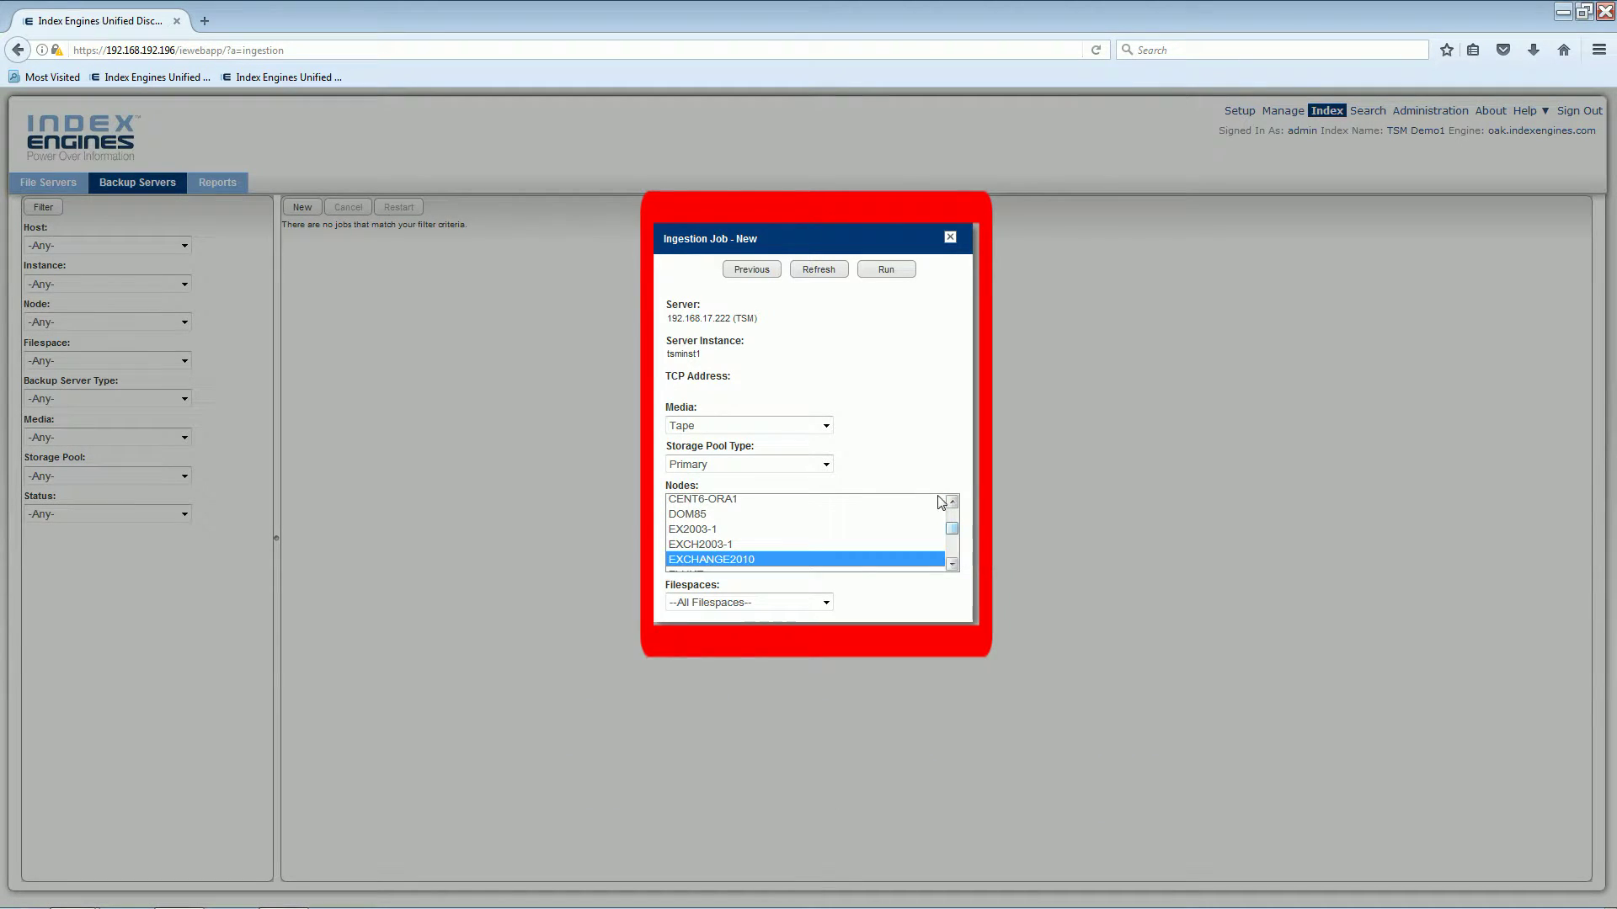
- Run the ingestion job and show job 1's run details in an enlarged panel
left_click(896, 276)
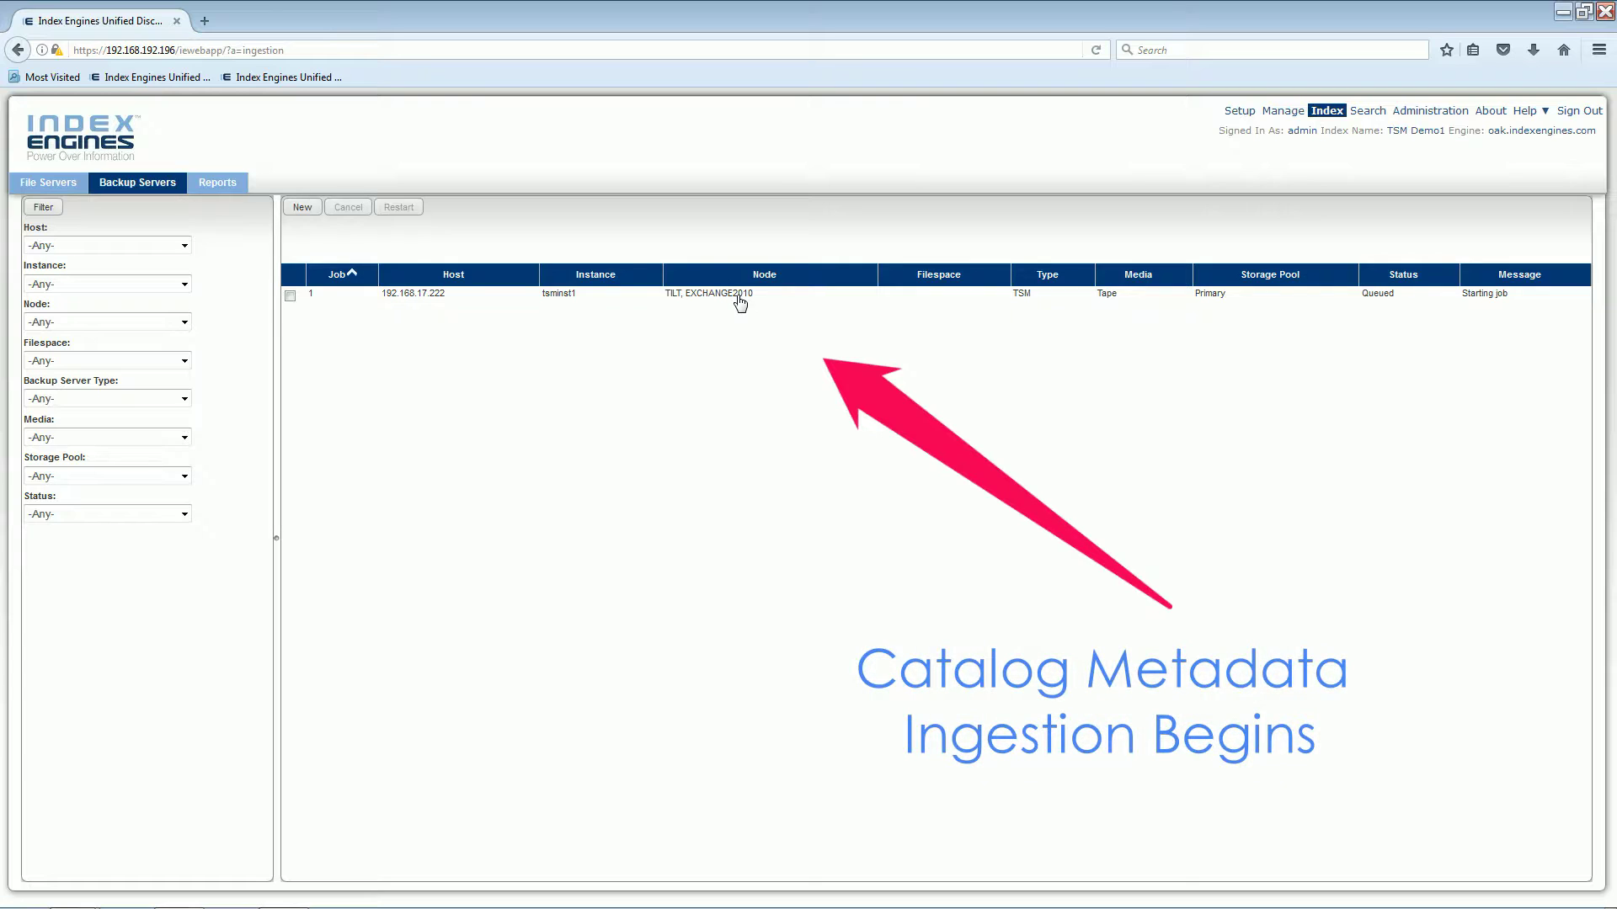
left_click(666, 299)
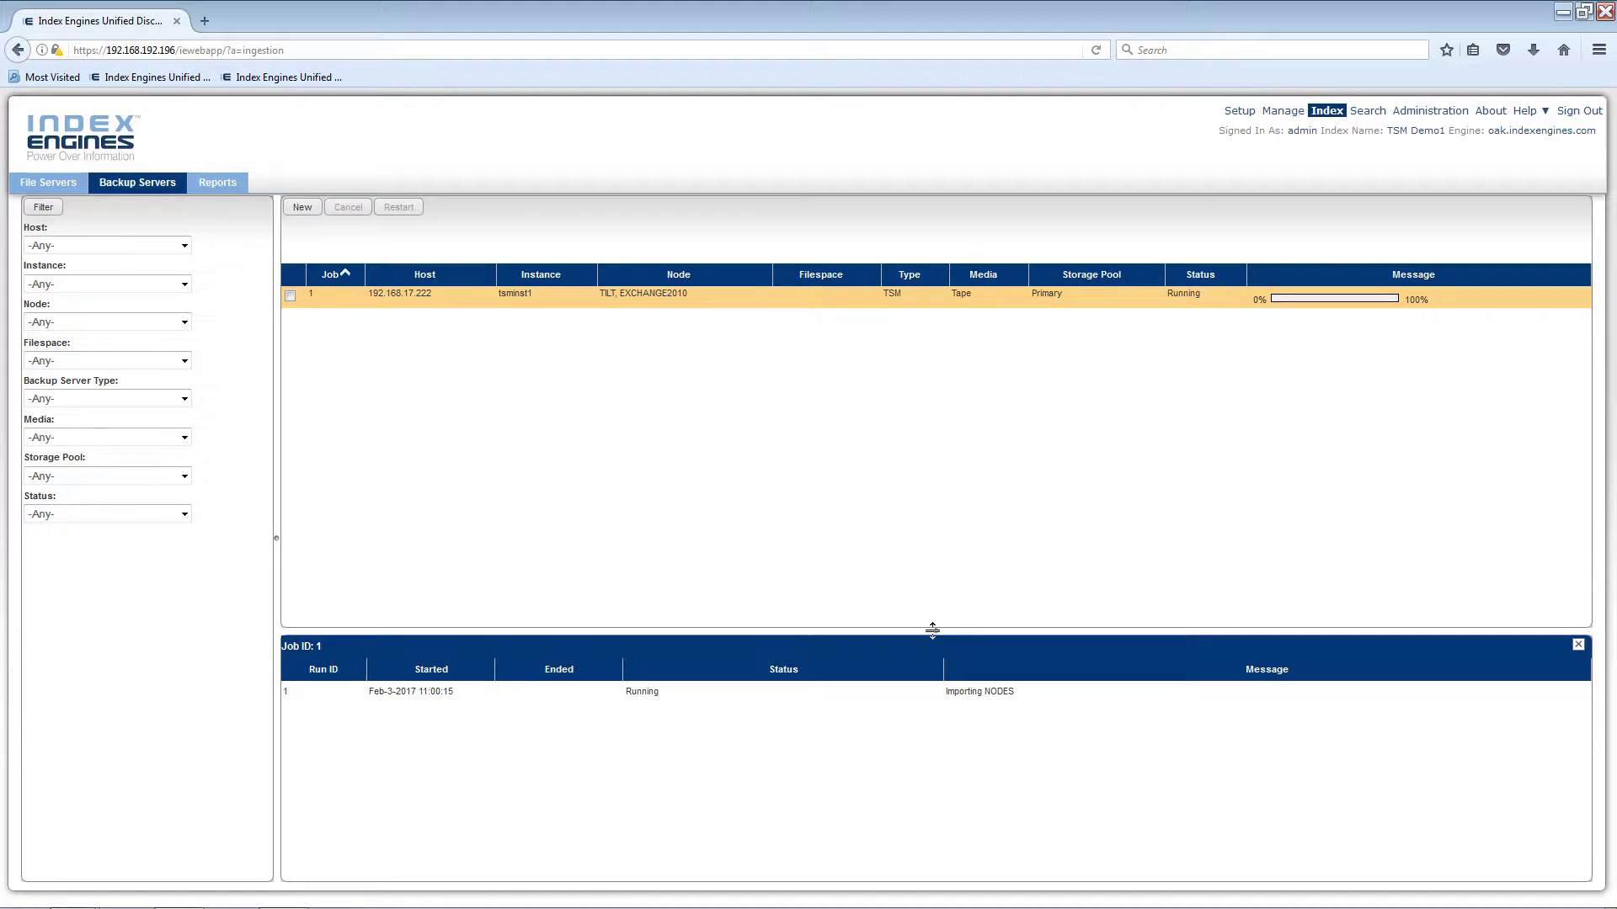
left_click_drag(932, 630, 910, 322)
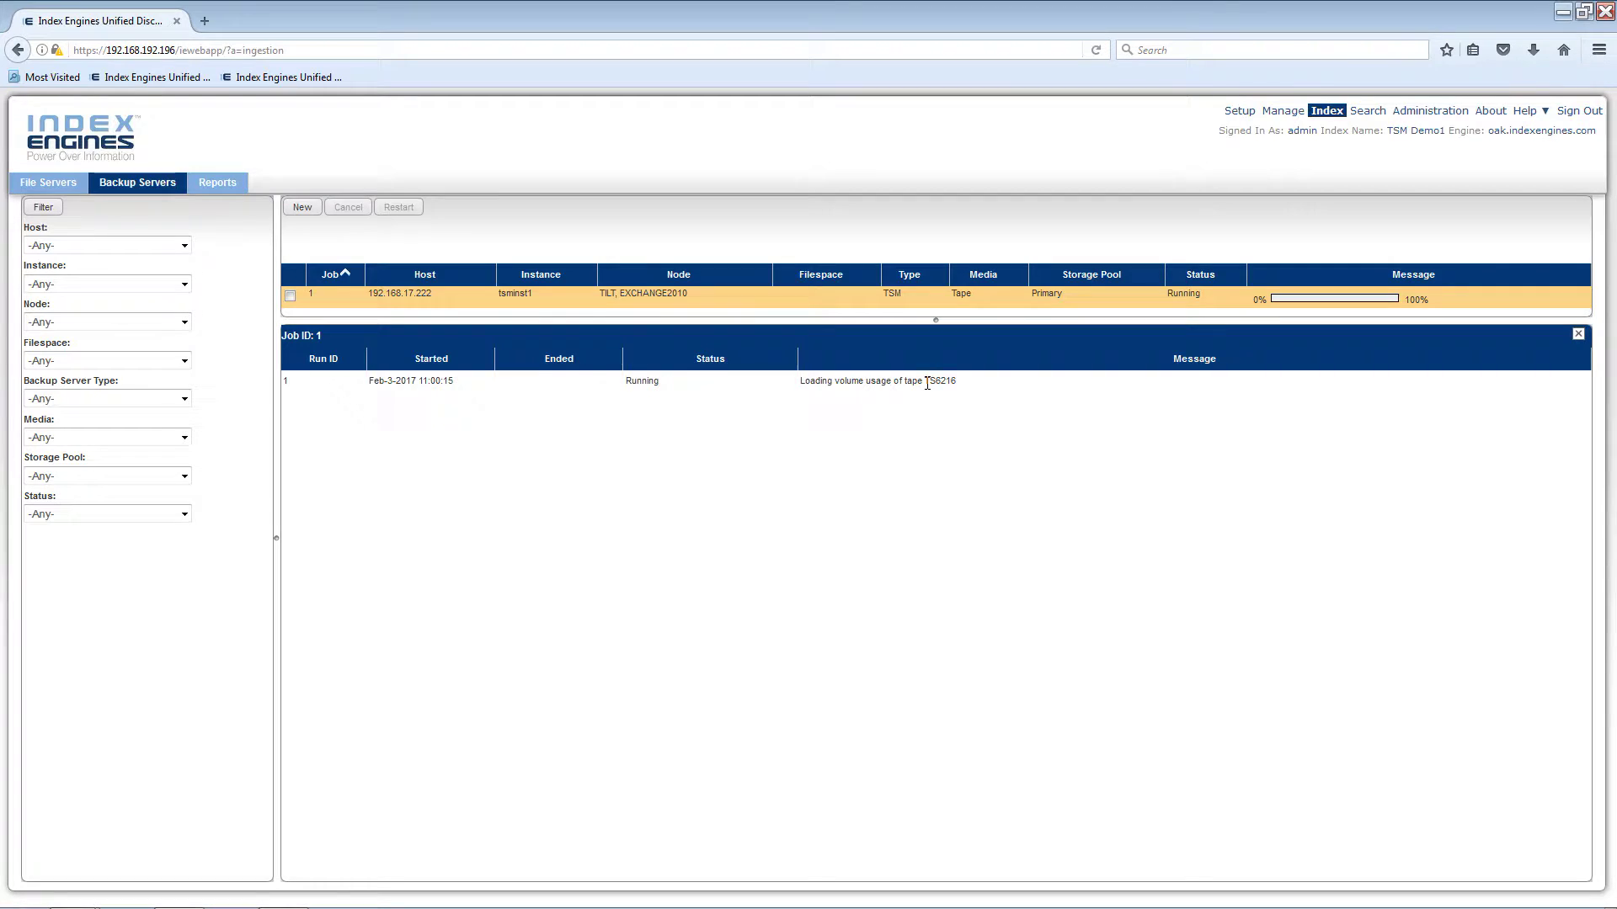
- Watch job 1's session progress in a tear-off window until 100%, then close it
left_click(848, 381)
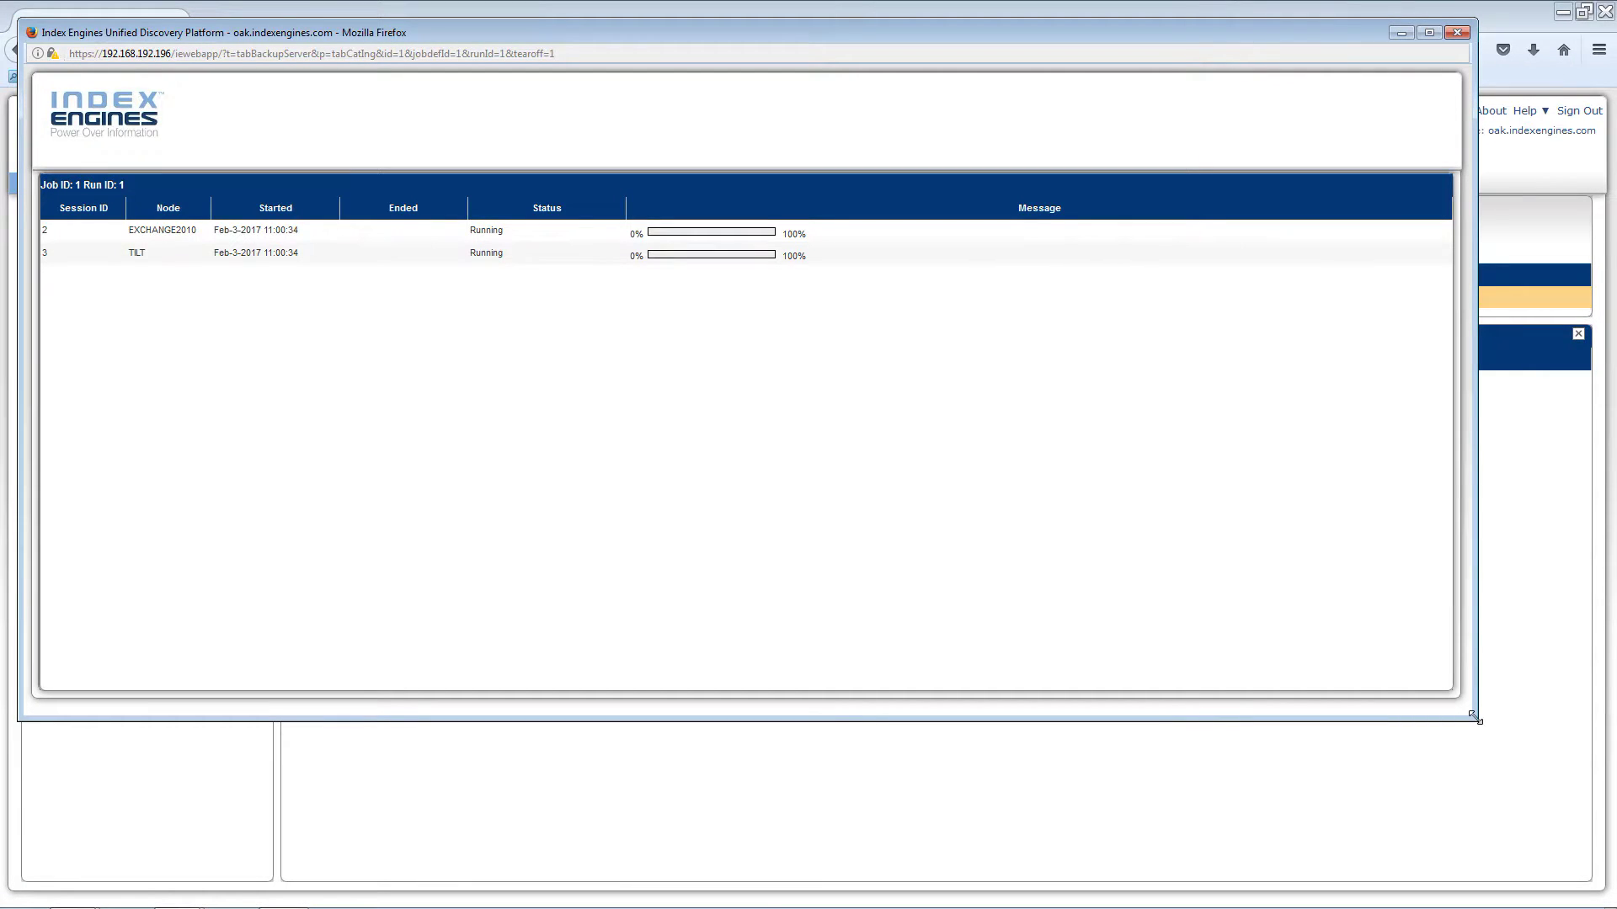
left_click_drag(1475, 717, 1410, 352)
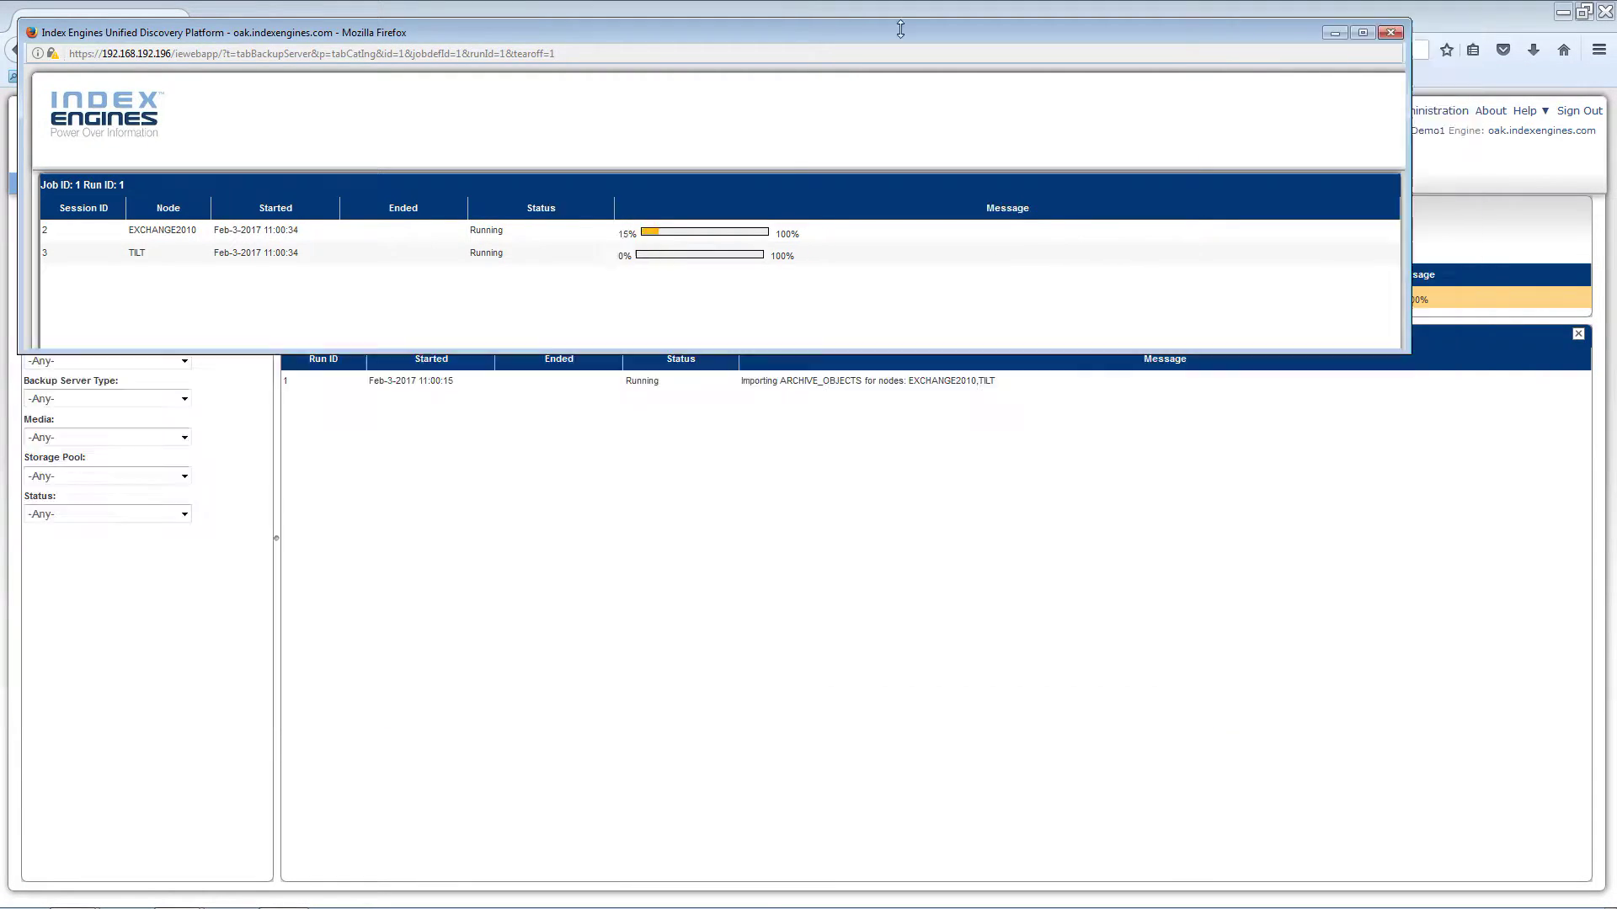
left_click_drag(901, 37, 932, 446)
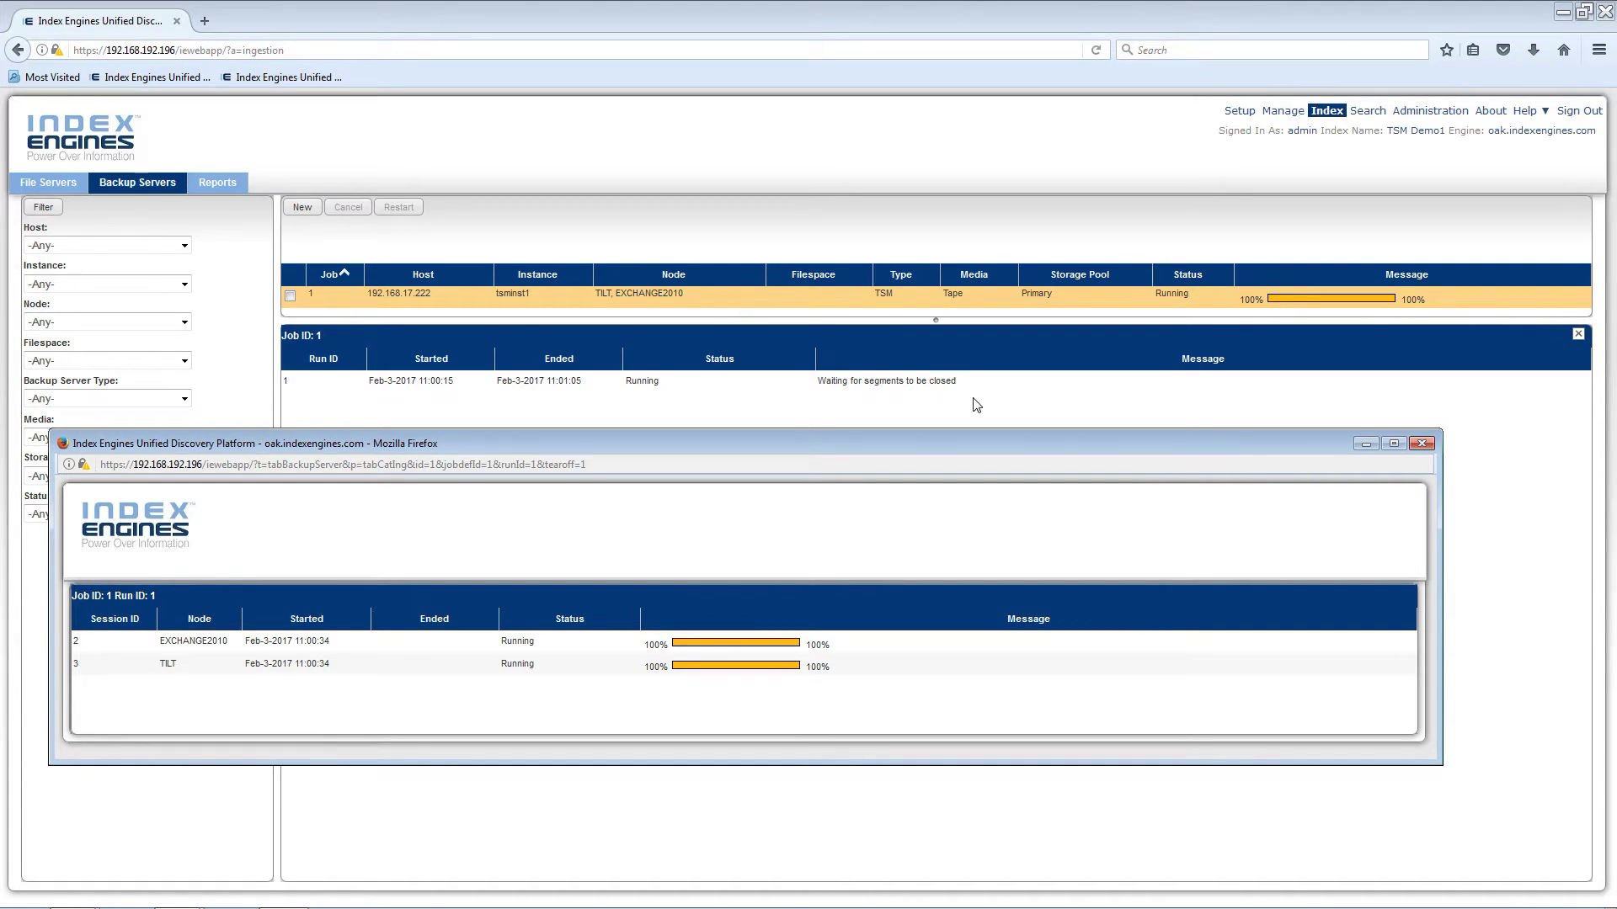
left_click(1423, 444)
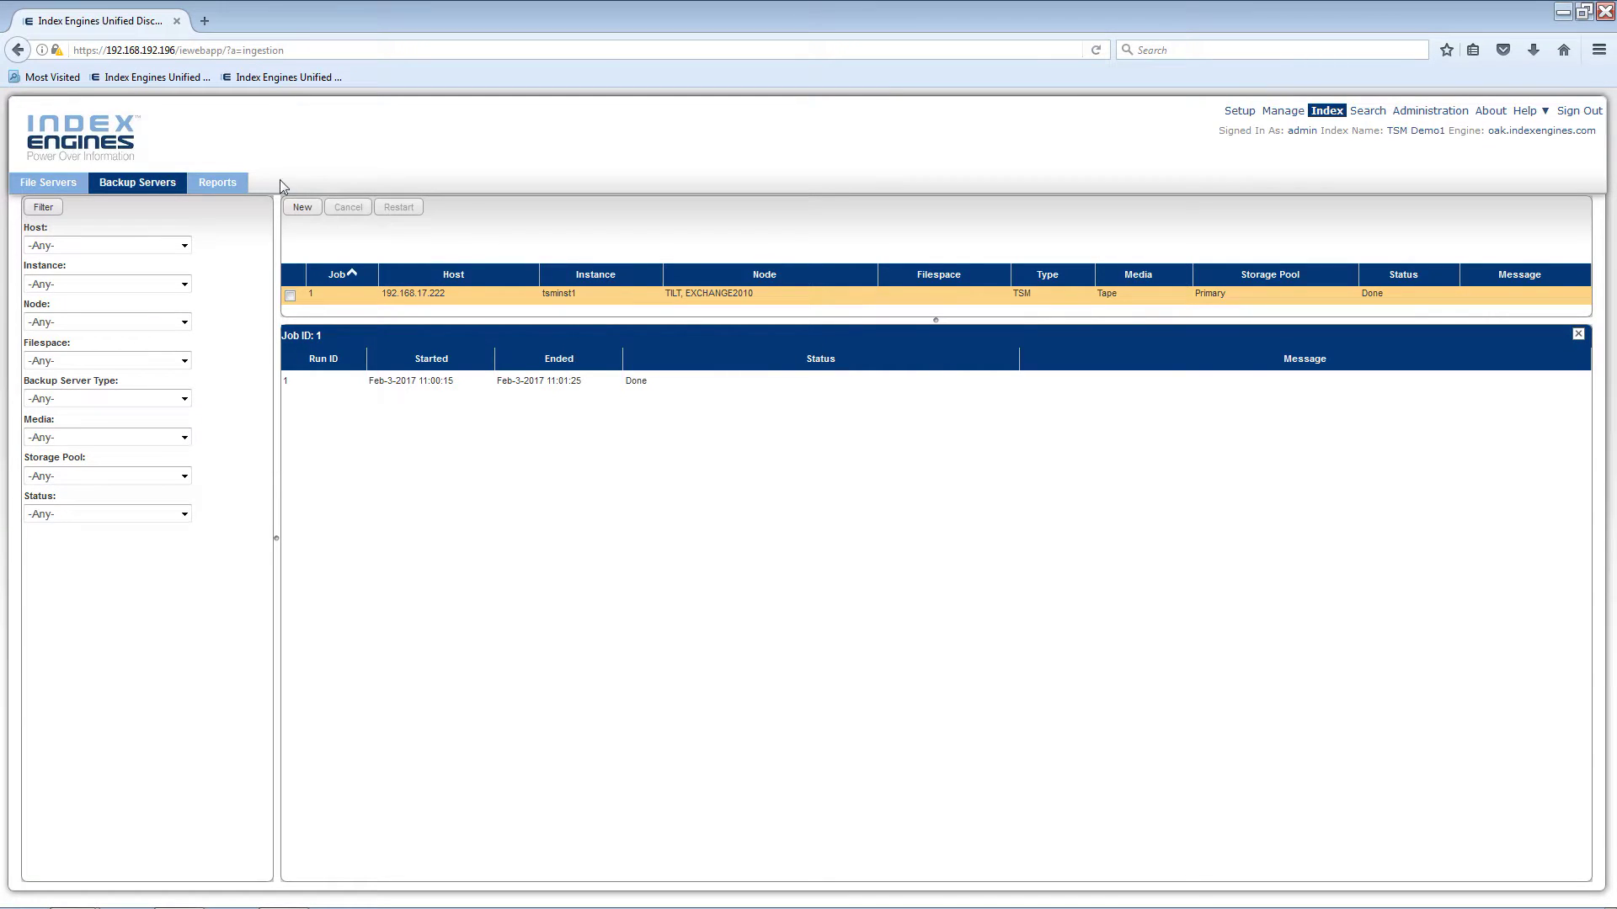
- Show segment seg7263.0's details in the Segments report with an enlarged details panel
left_click(237, 186)
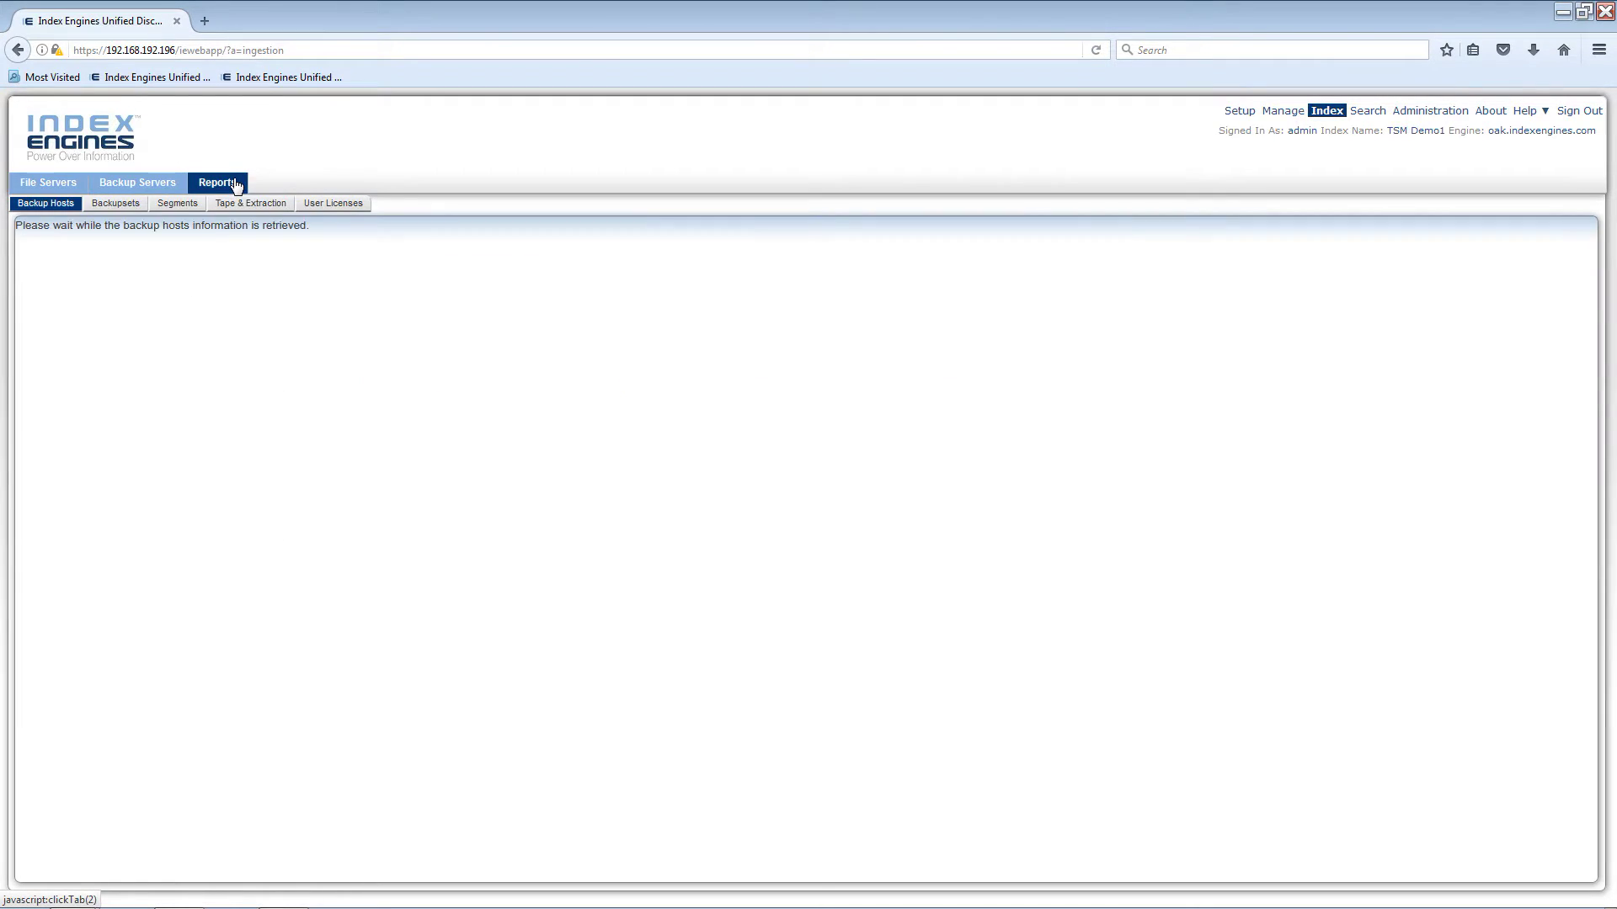
left_click(180, 206)
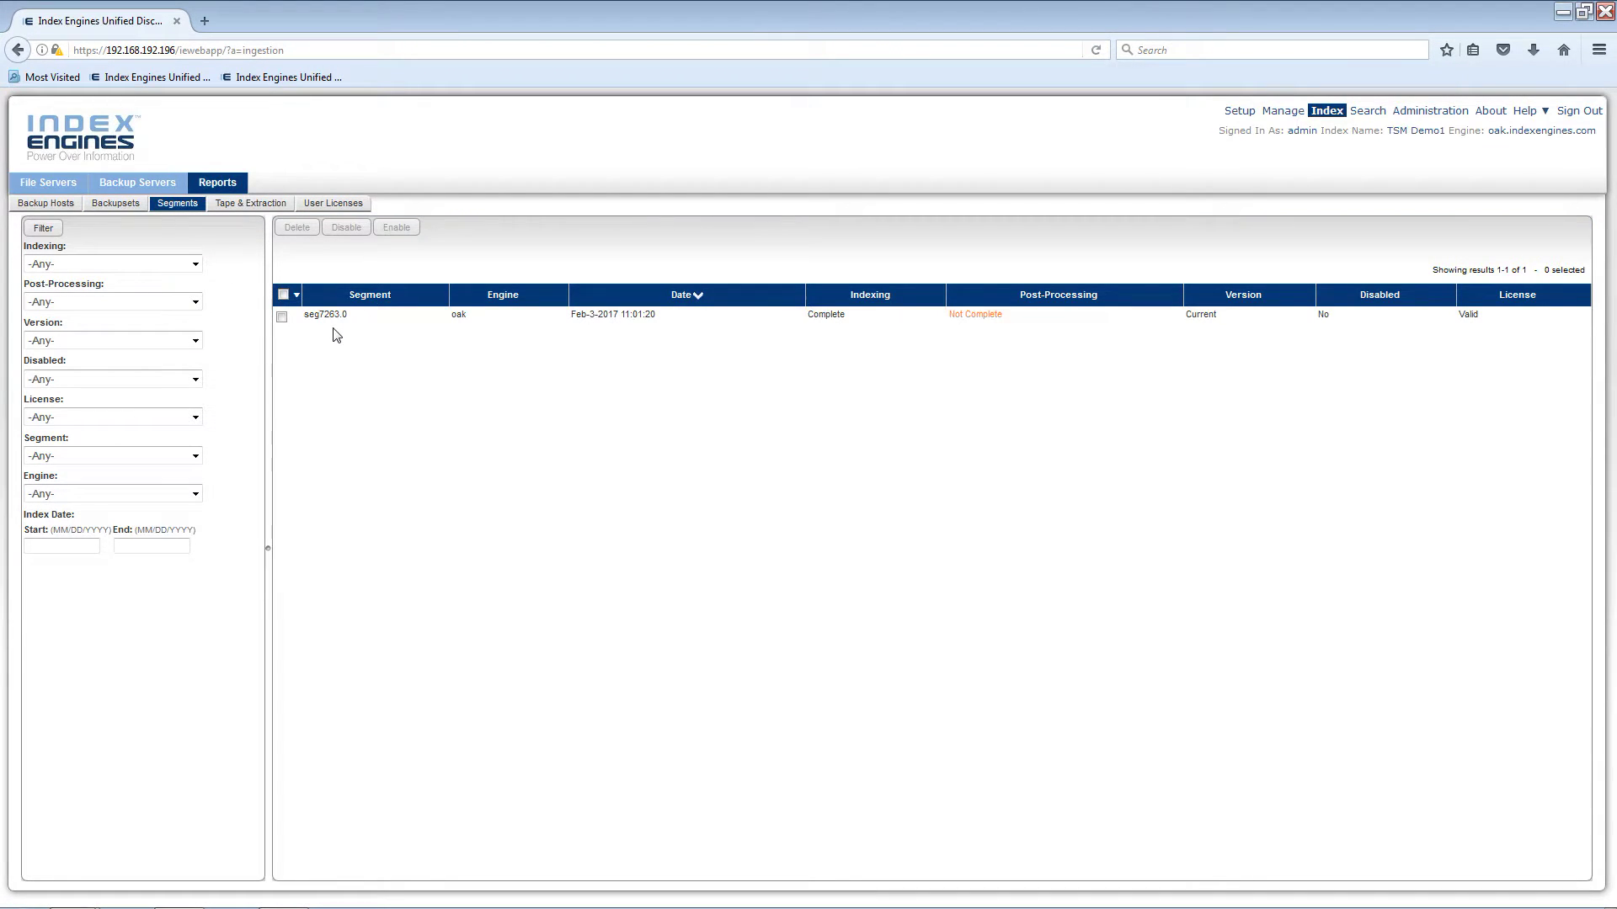
left_click(341, 320)
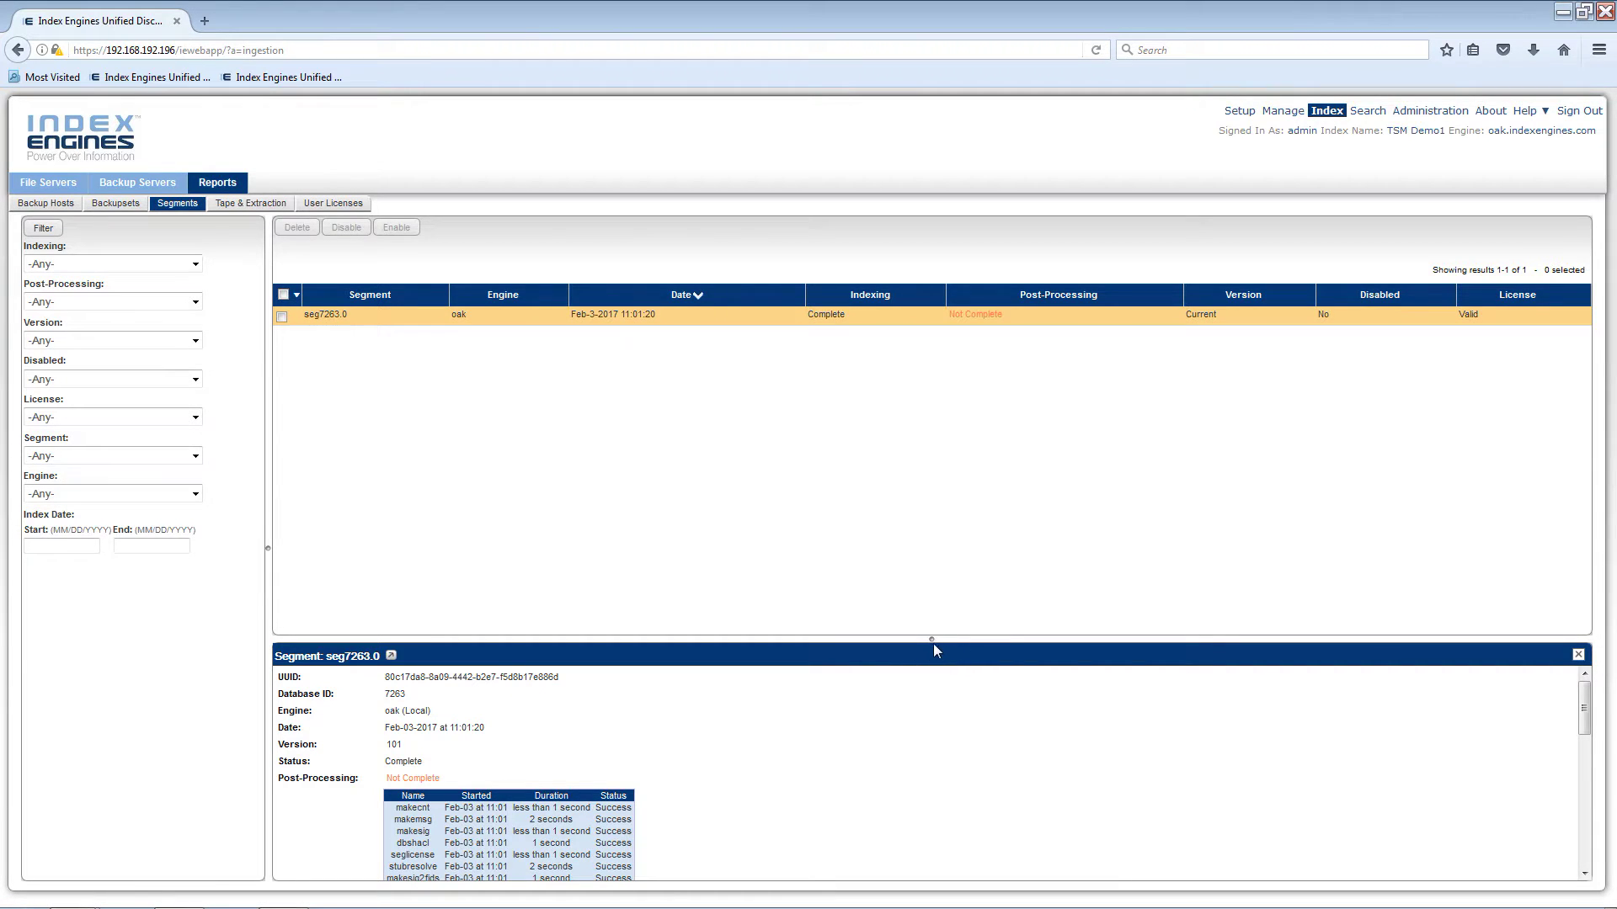
left_click_drag(931, 639, 925, 371)
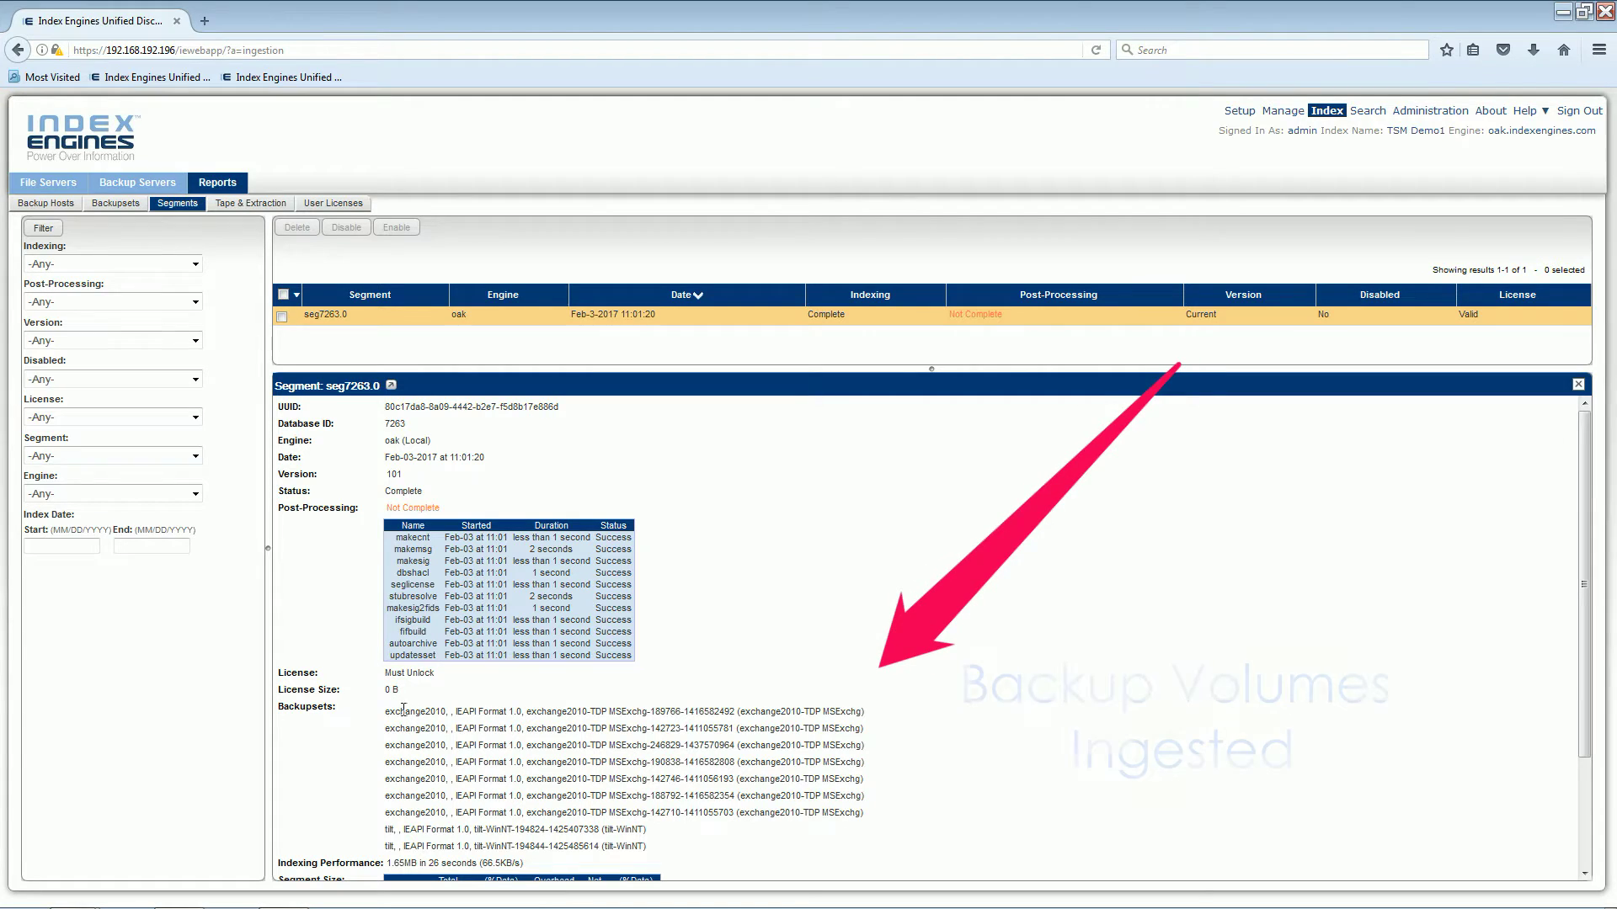
- Highlight the exchange2010 and tilt backupsets and the 7,482 document total
left_click_drag(386, 712, 495, 790)
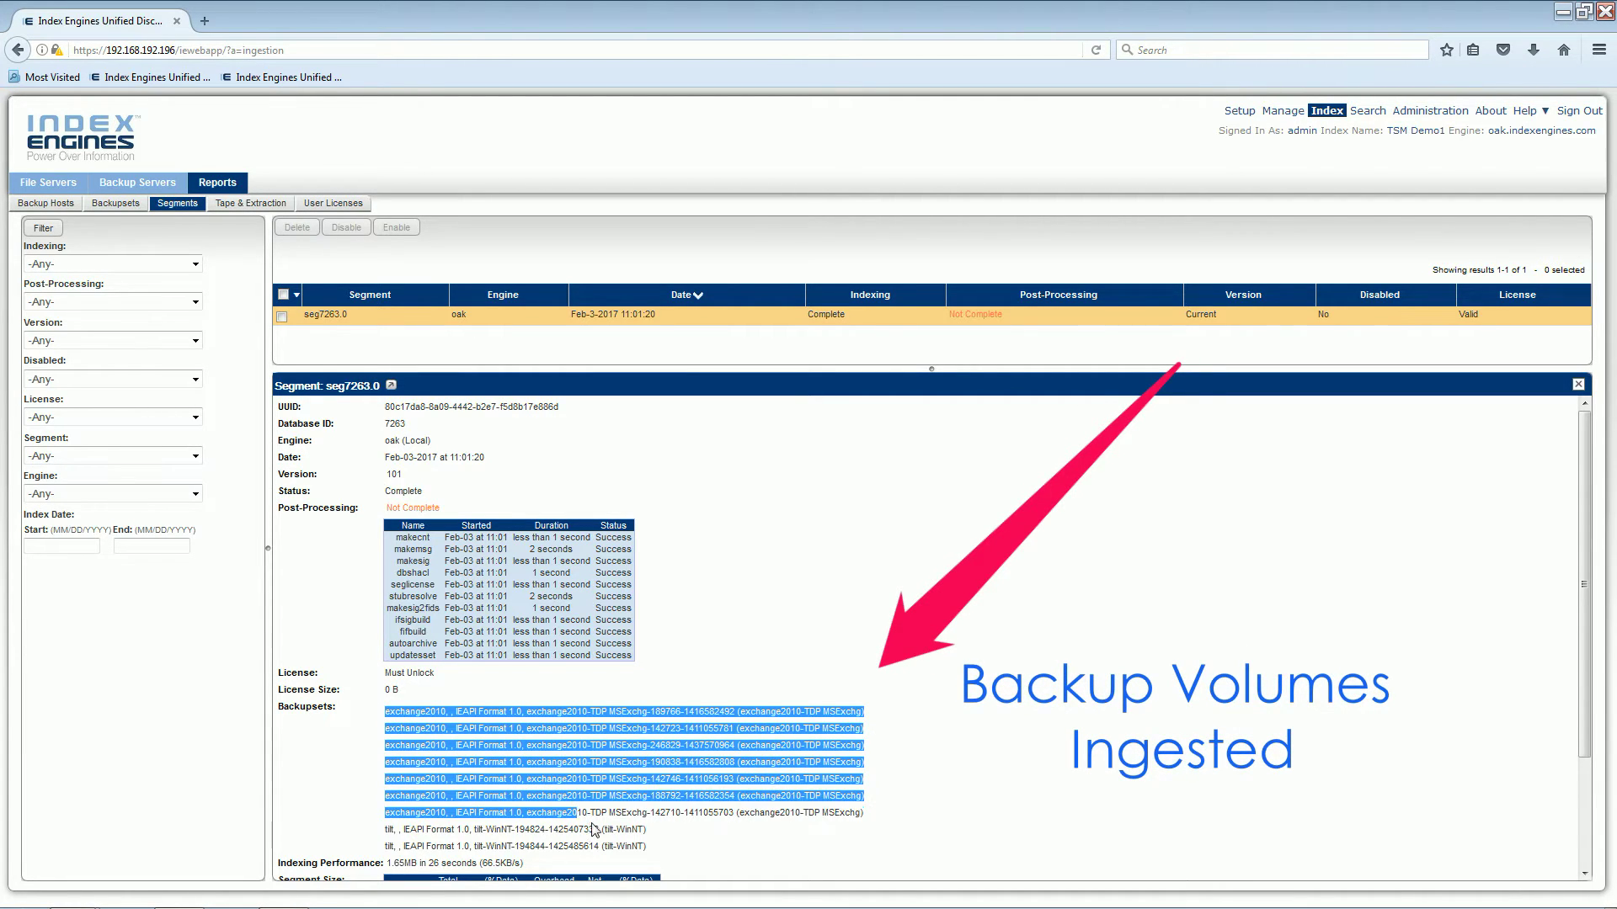
left_click_drag(595, 832, 653, 852)
left_click(1020, 732)
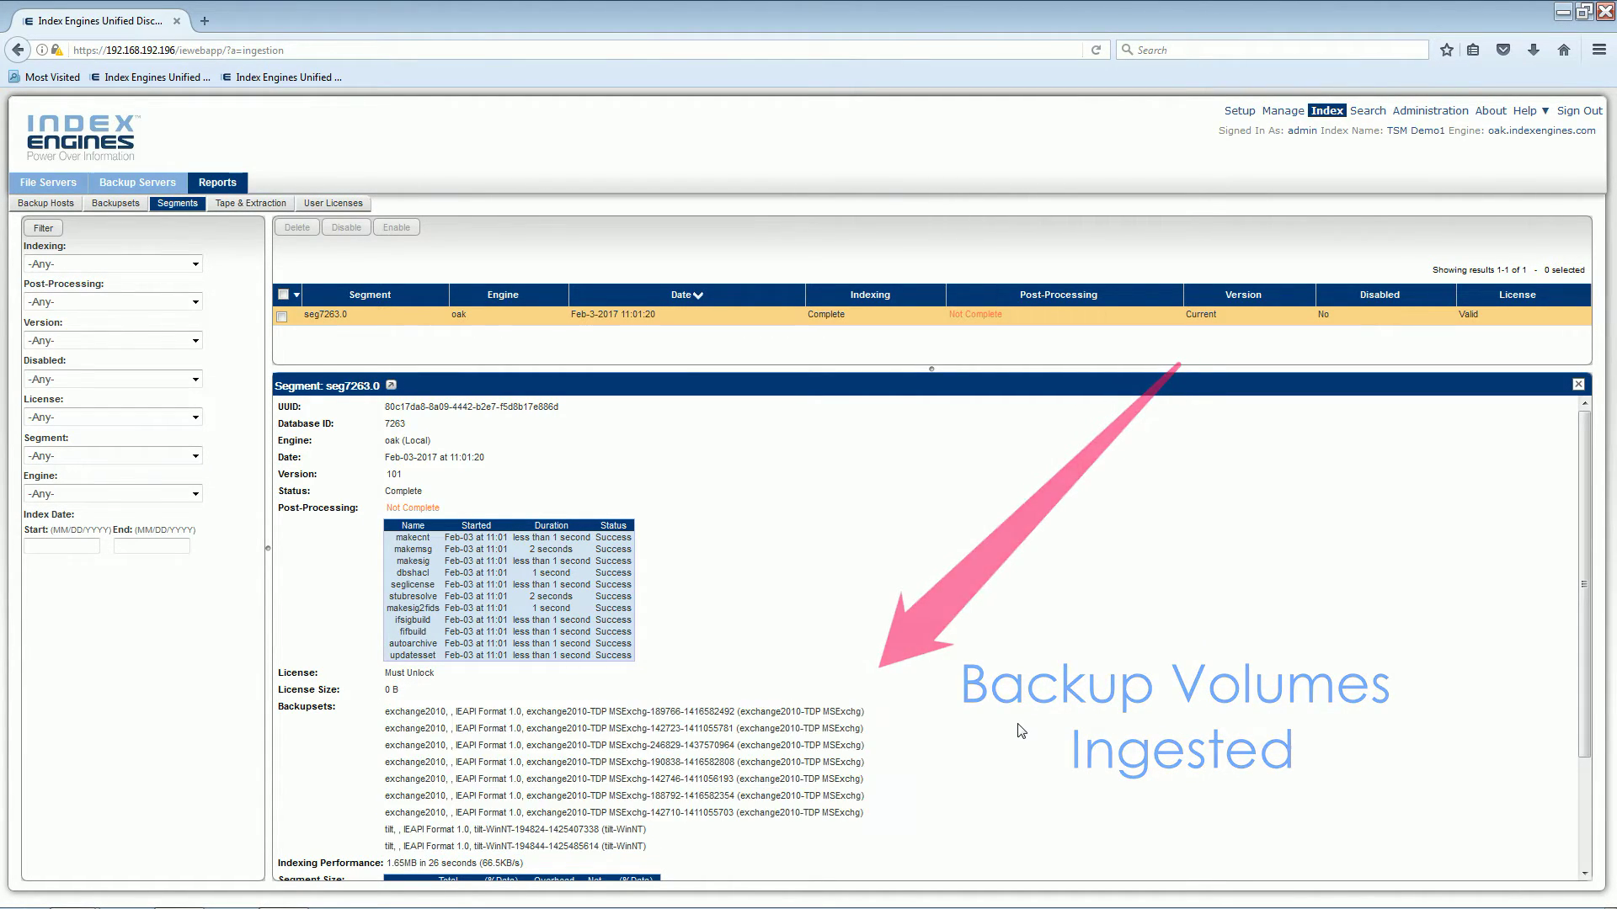
scroll(1020, 731, "down", 3)
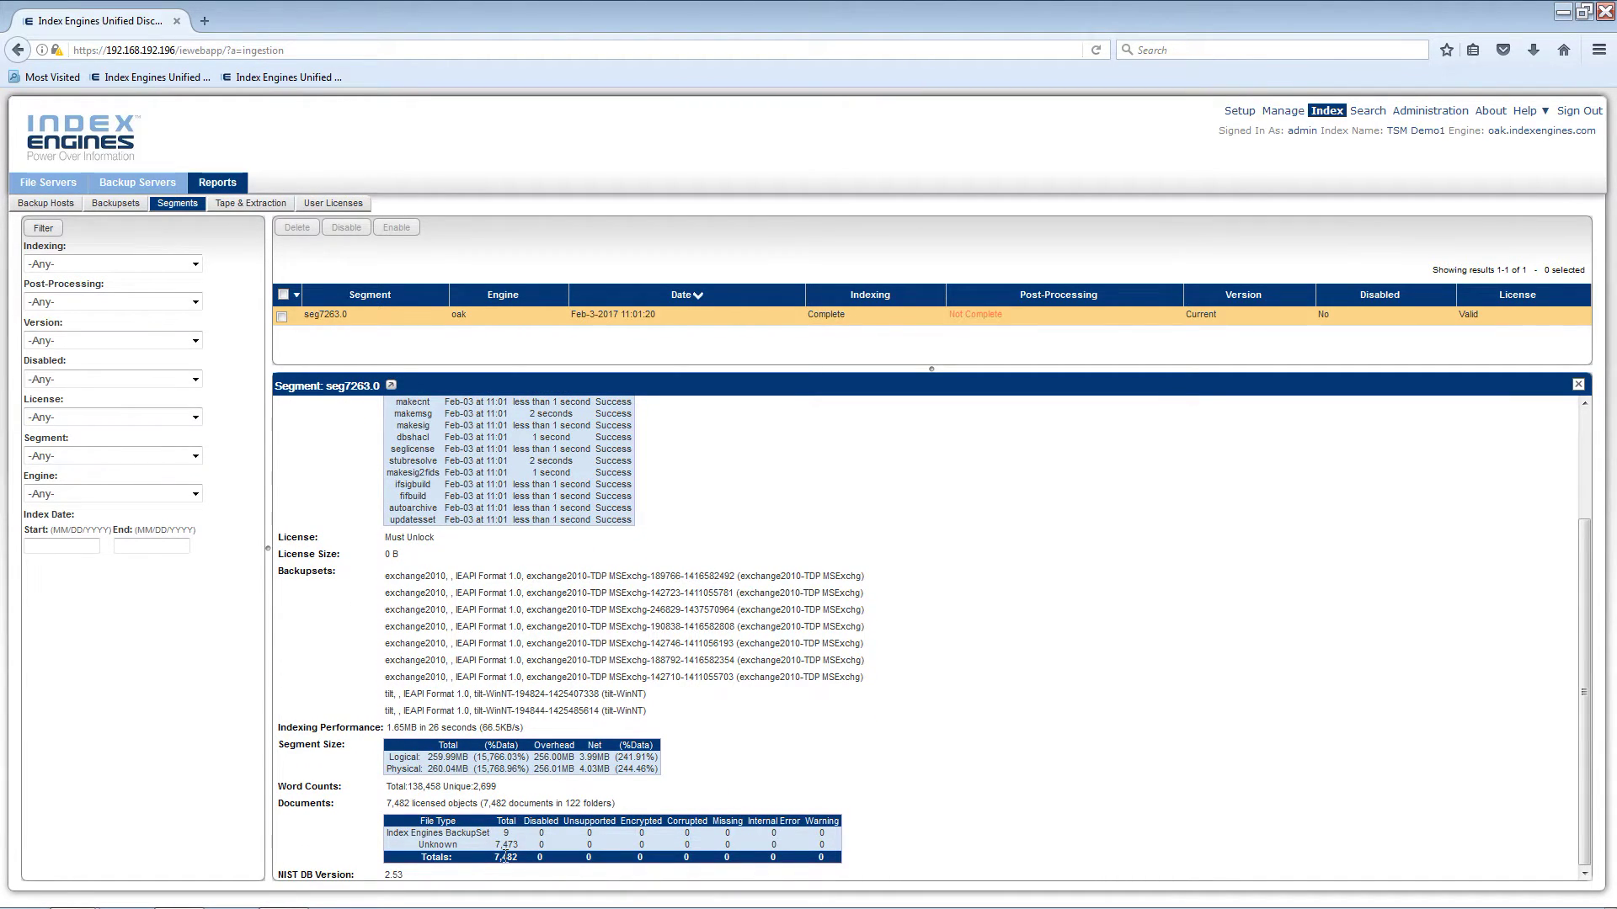
left_click_drag(484, 859, 520, 860)
- Go to Administration's Tape Manager and its Process Tapes page
left_click(969, 784)
left_click(1407, 112)
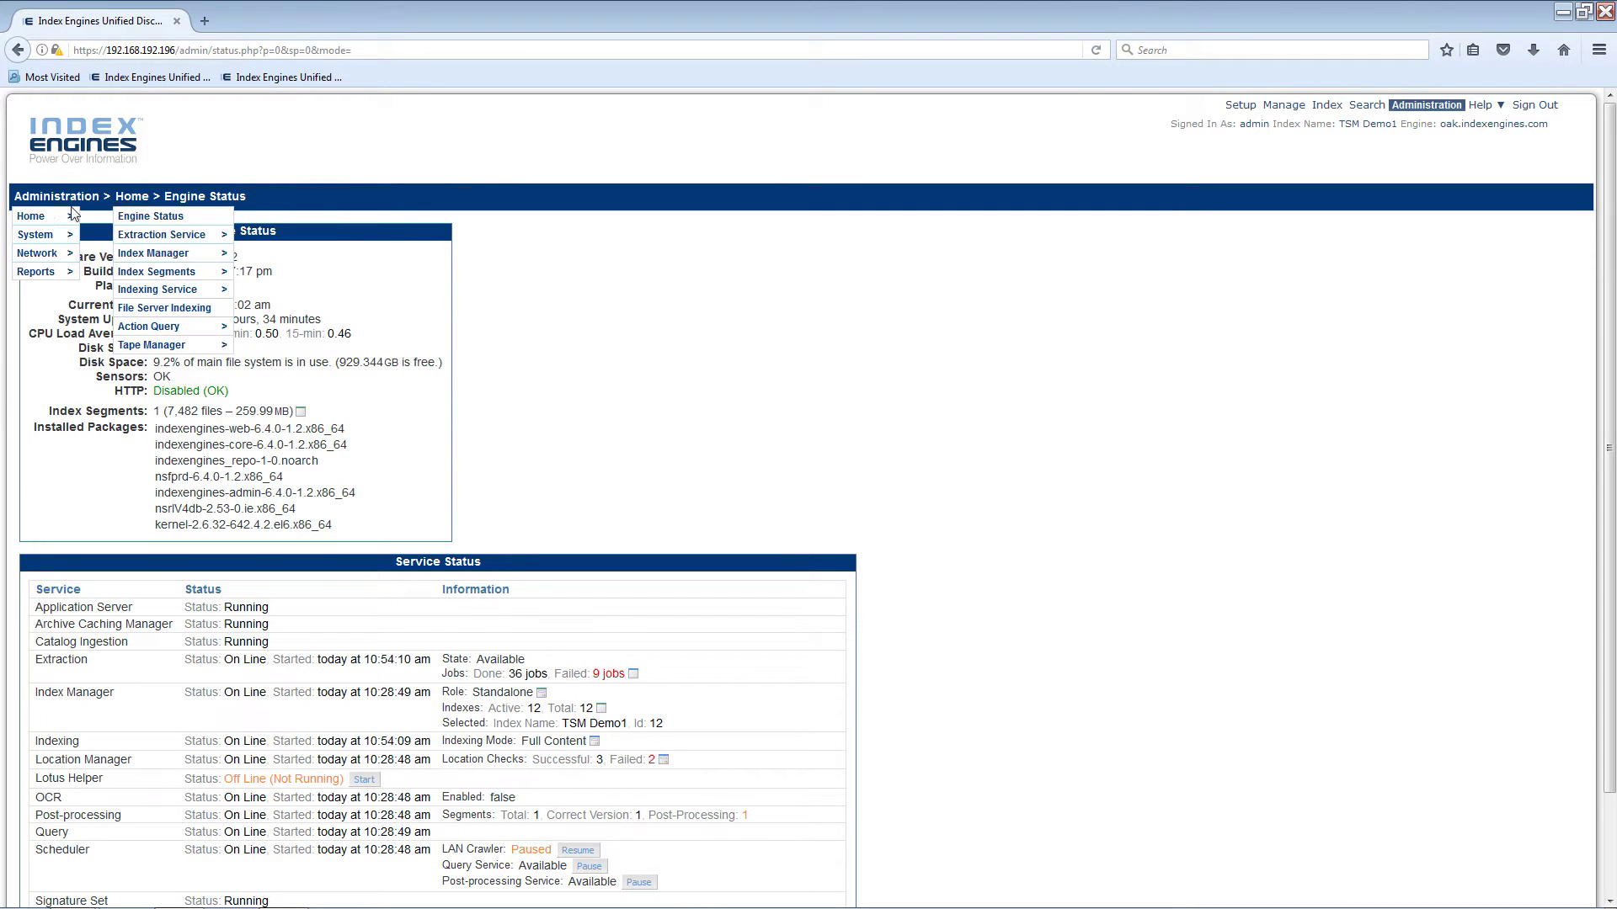
mouse_move(110, 346)
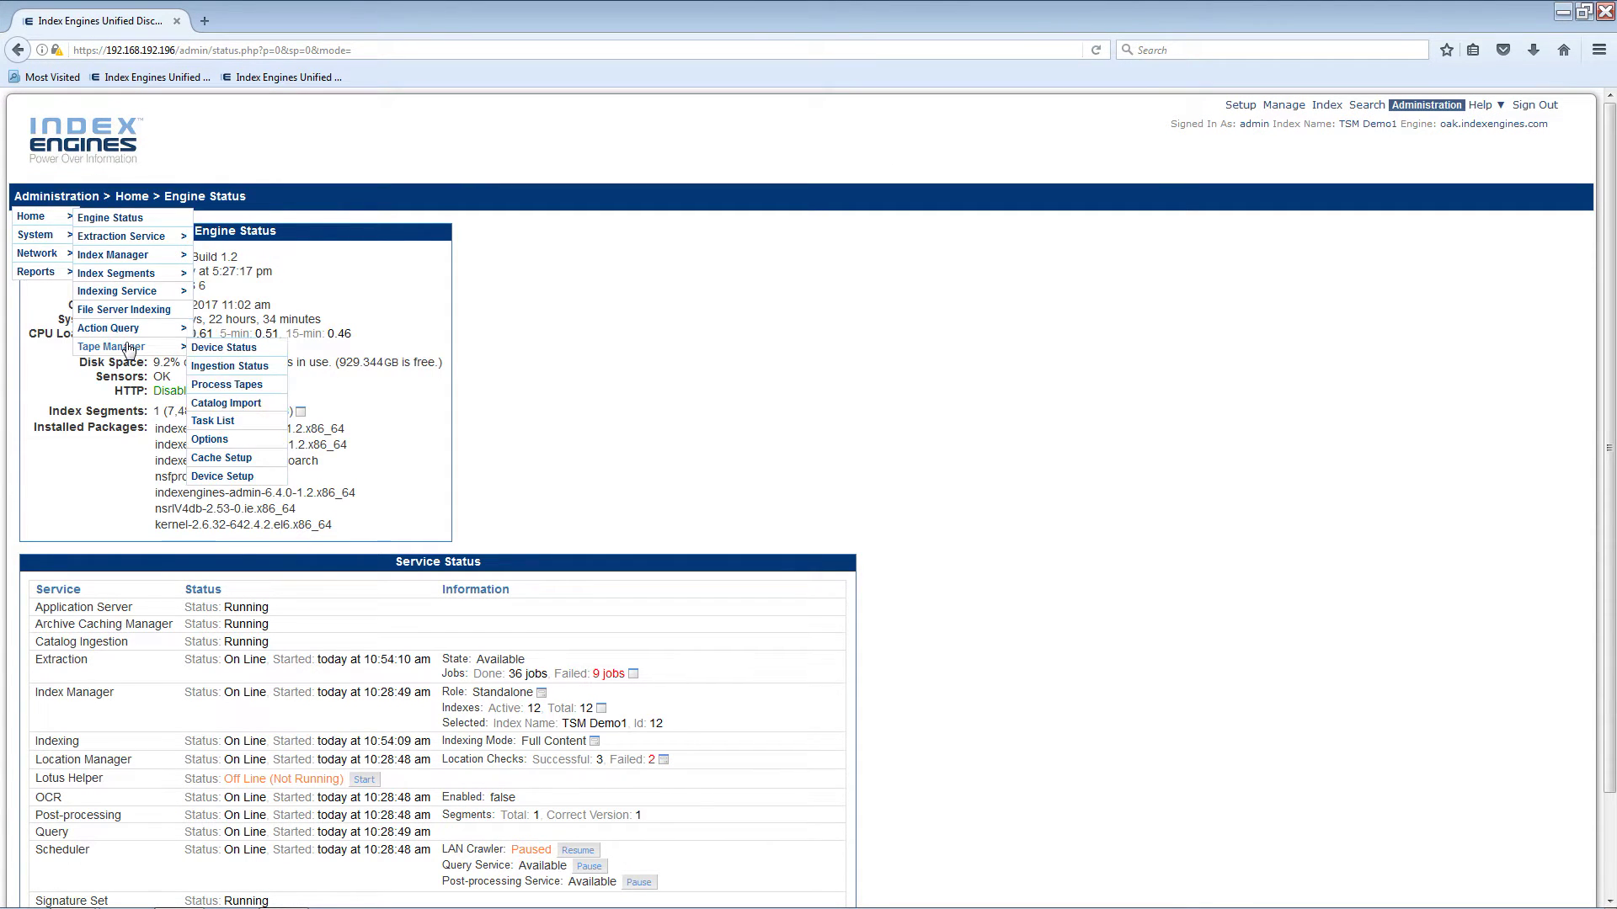
left_click(128, 348)
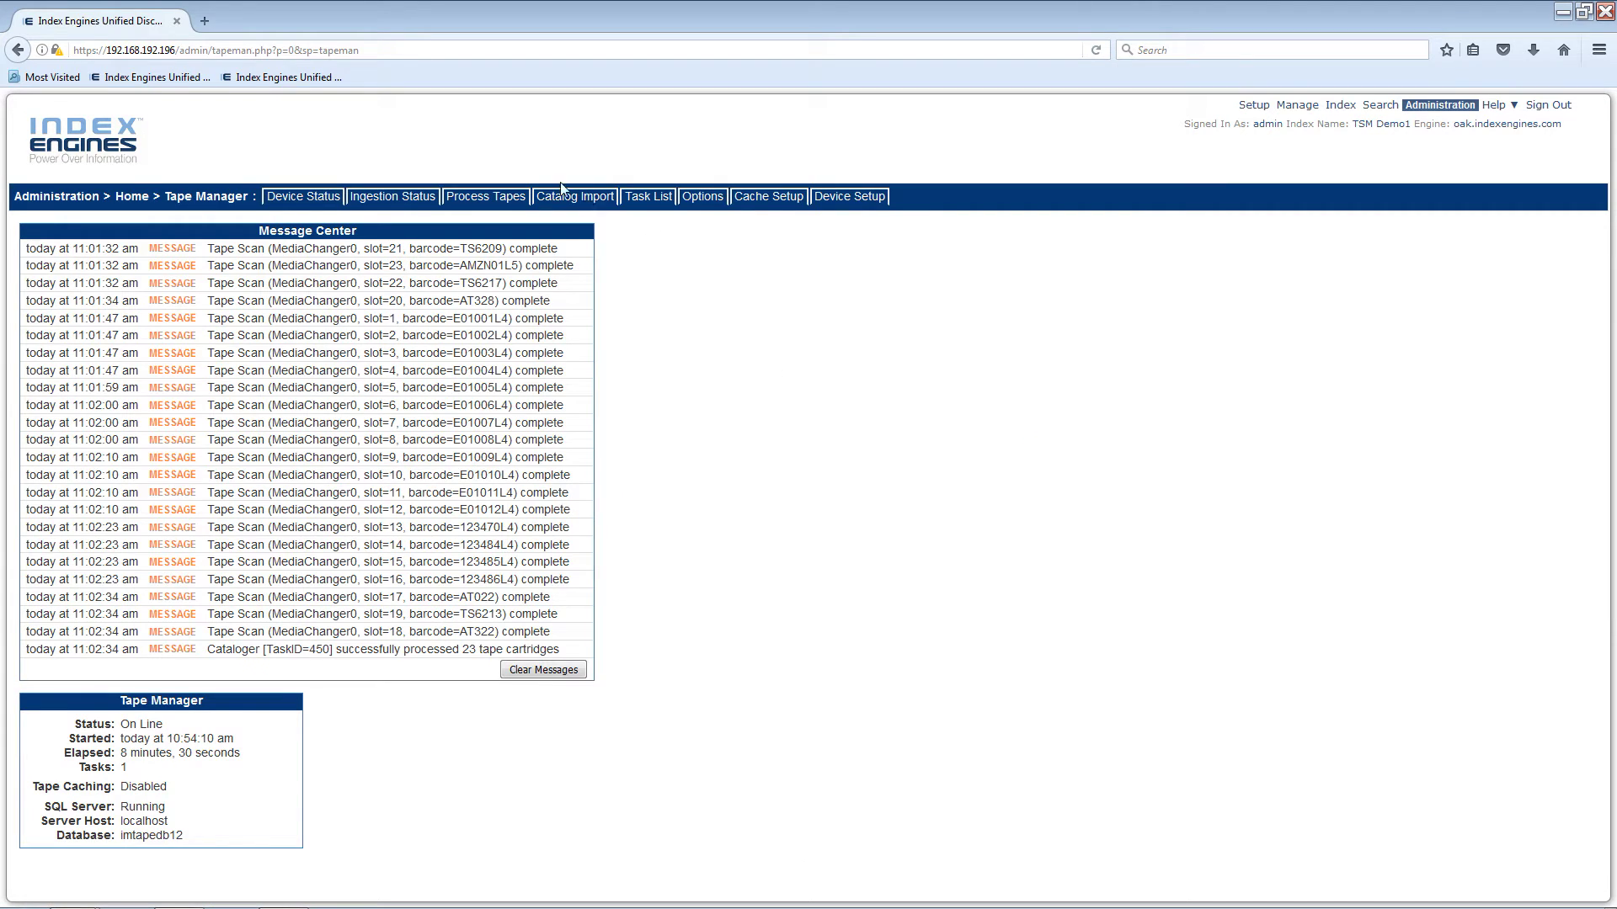
left_click(490, 198)
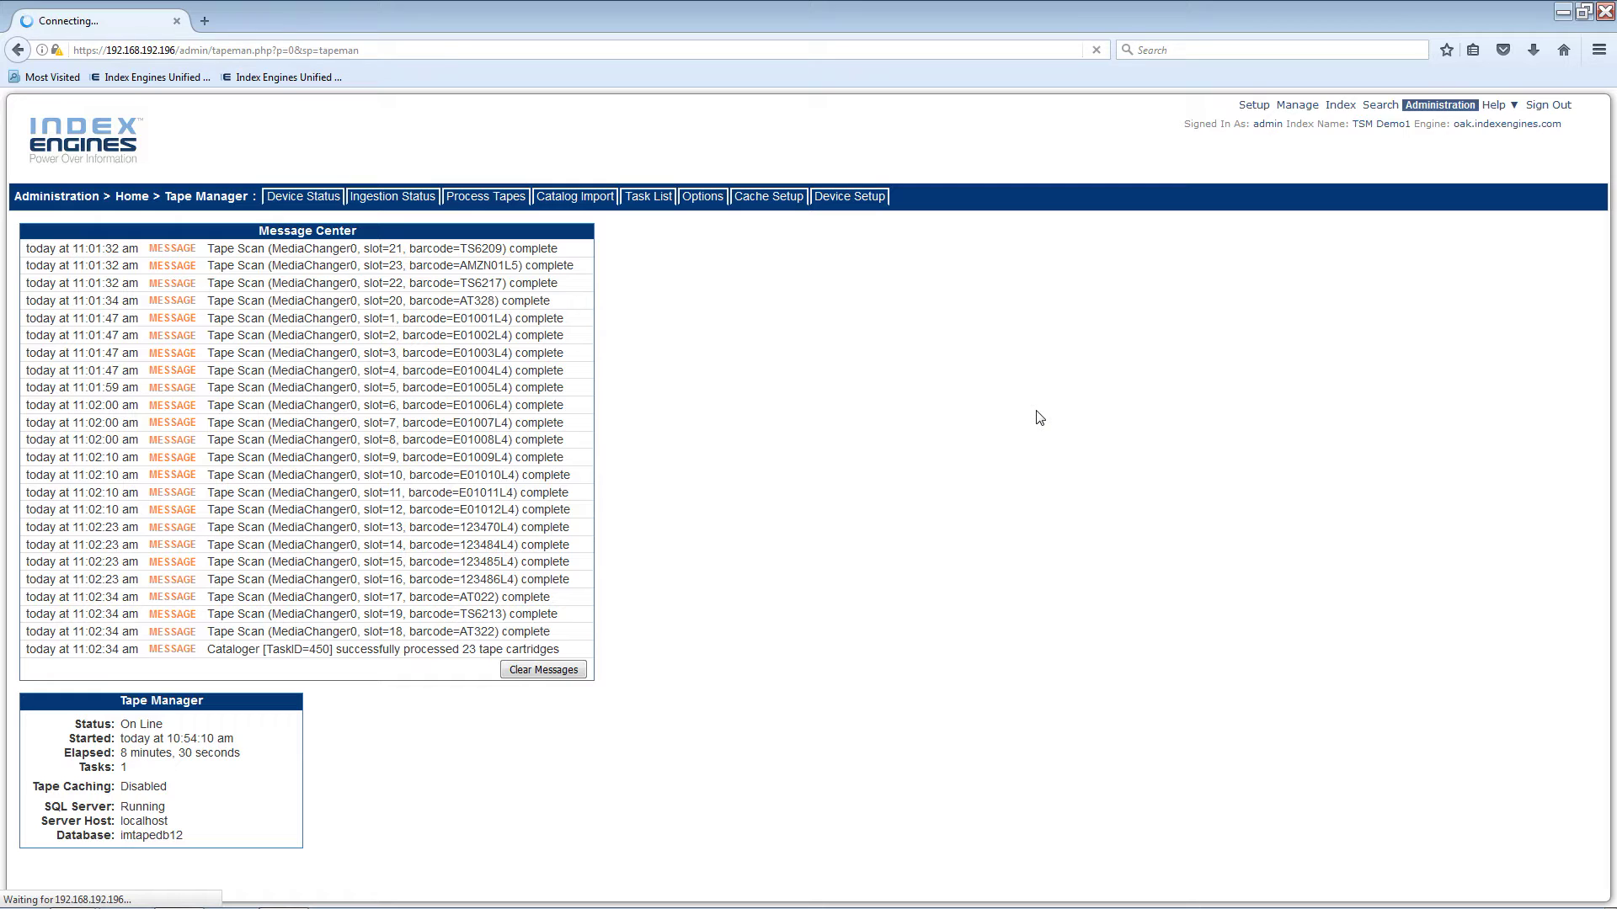
- Clear the Cataloged, Indexed and Accessible tape filters and apply the relaxed filter
scroll(1038, 416, "down", 2)
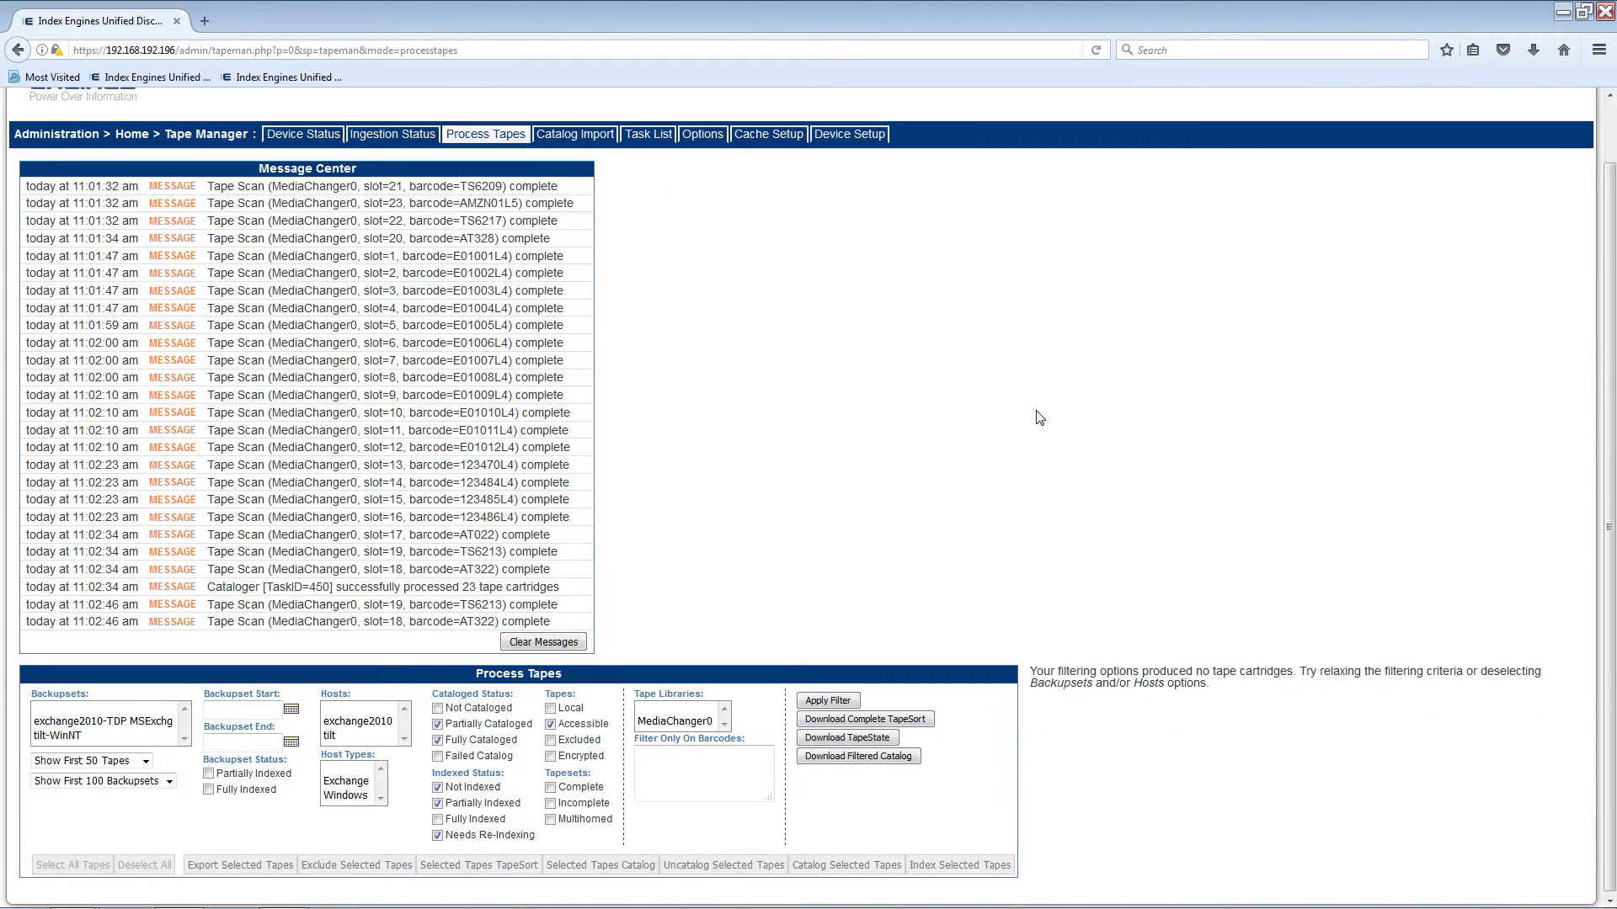
left_click(437, 722)
left_click(437, 737)
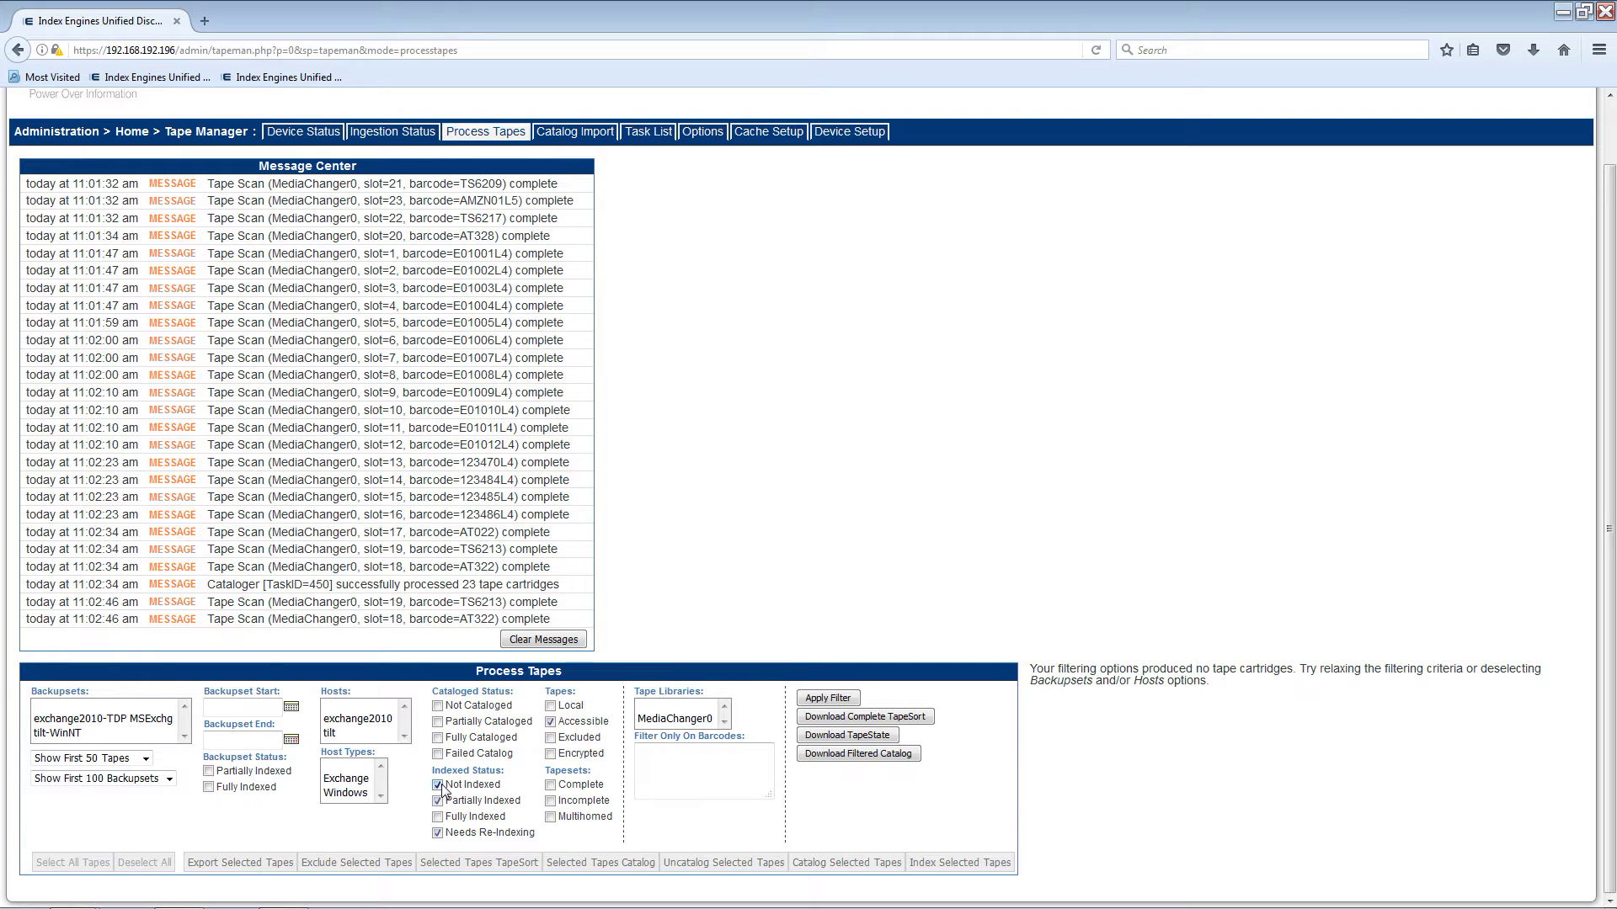
left_click(437, 785)
left_click(437, 832)
left_click(550, 722)
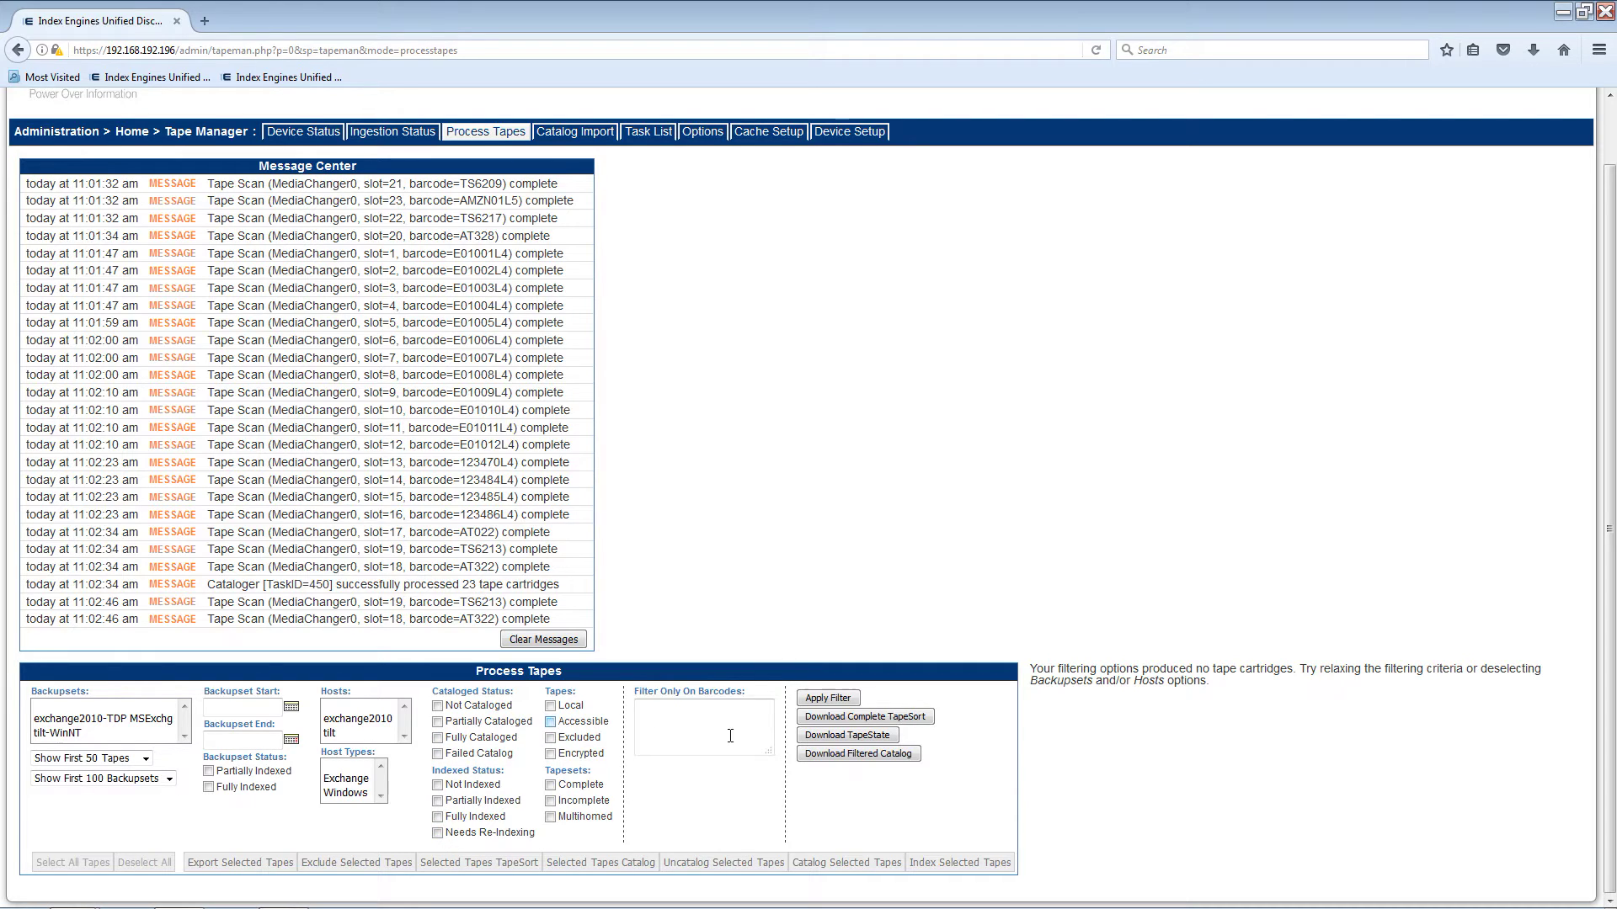
left_click(827, 698)
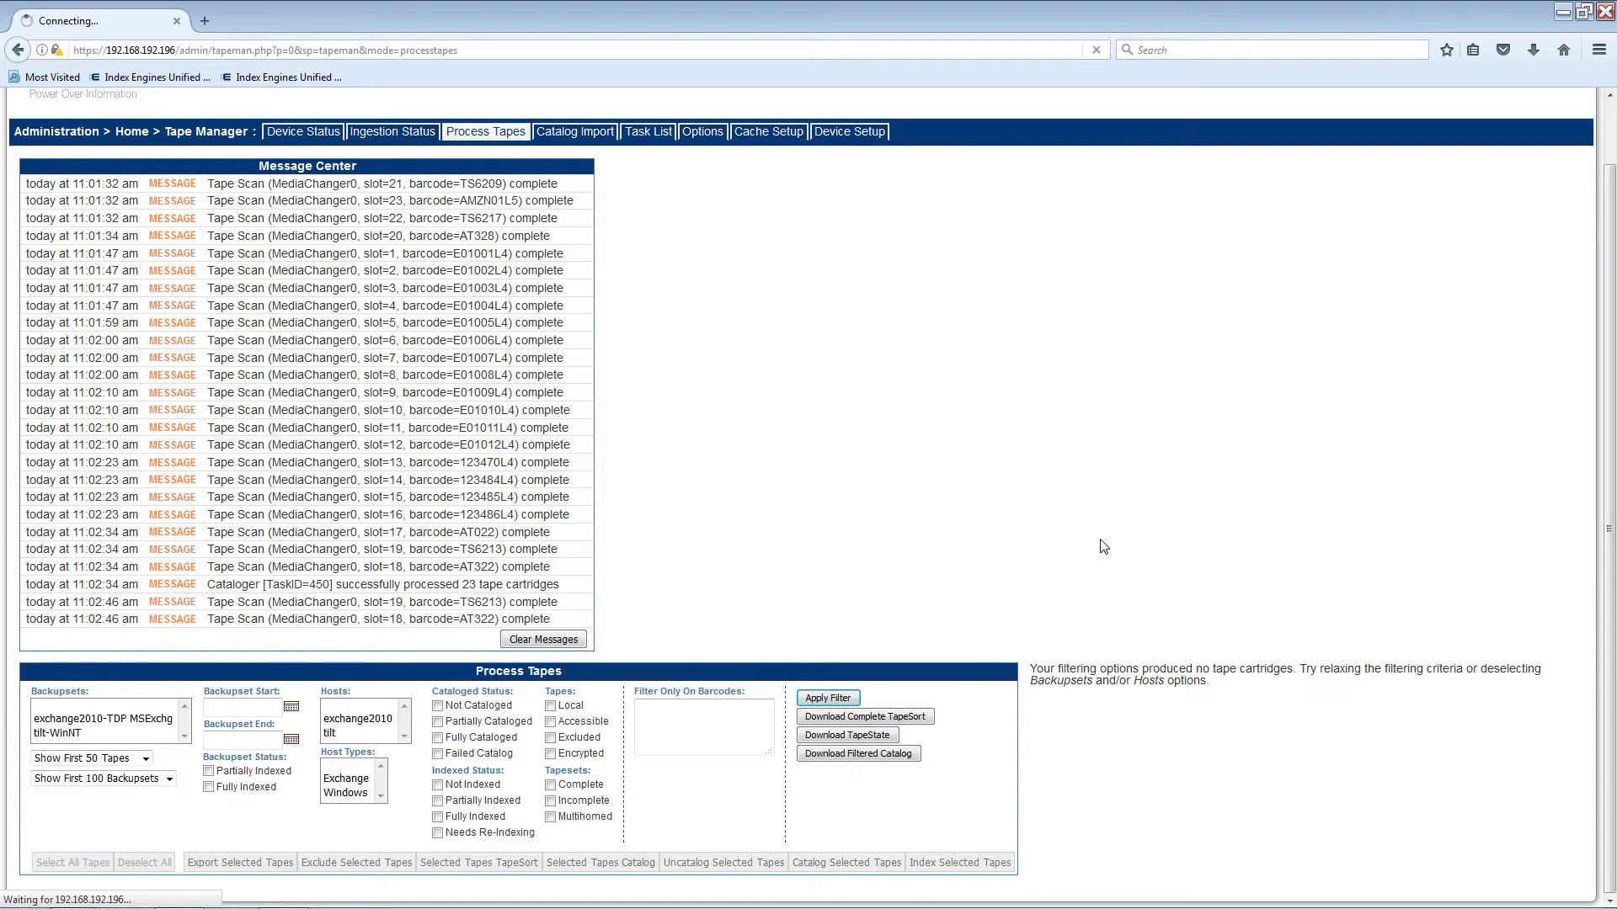
scroll(802, 562, "down", 3)
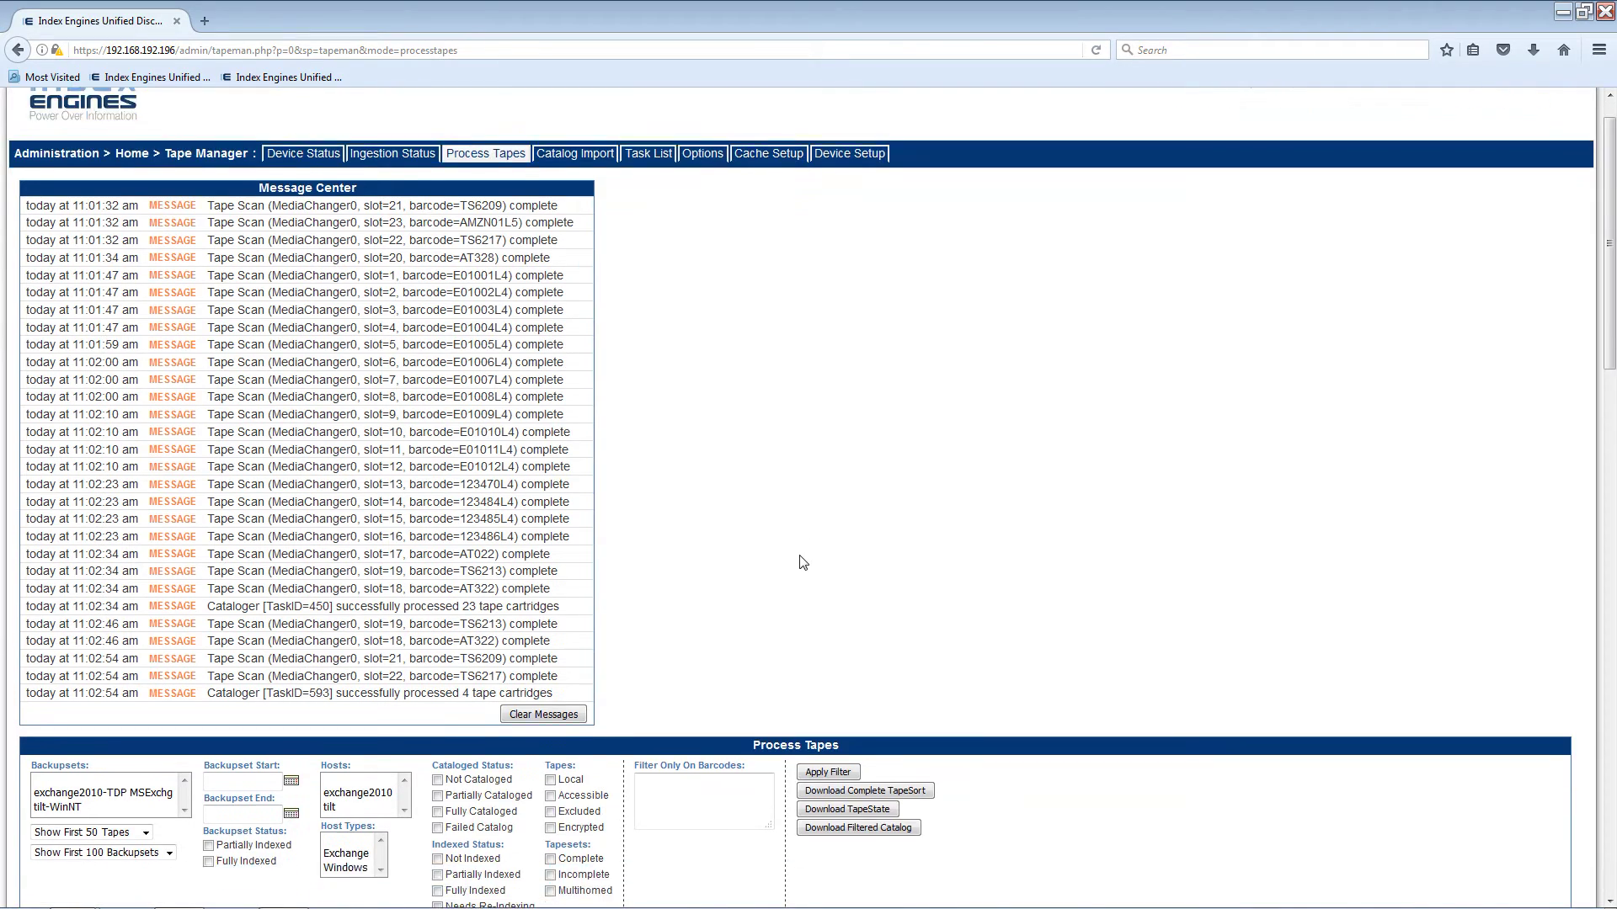
scroll(798, 553, "down", 2)
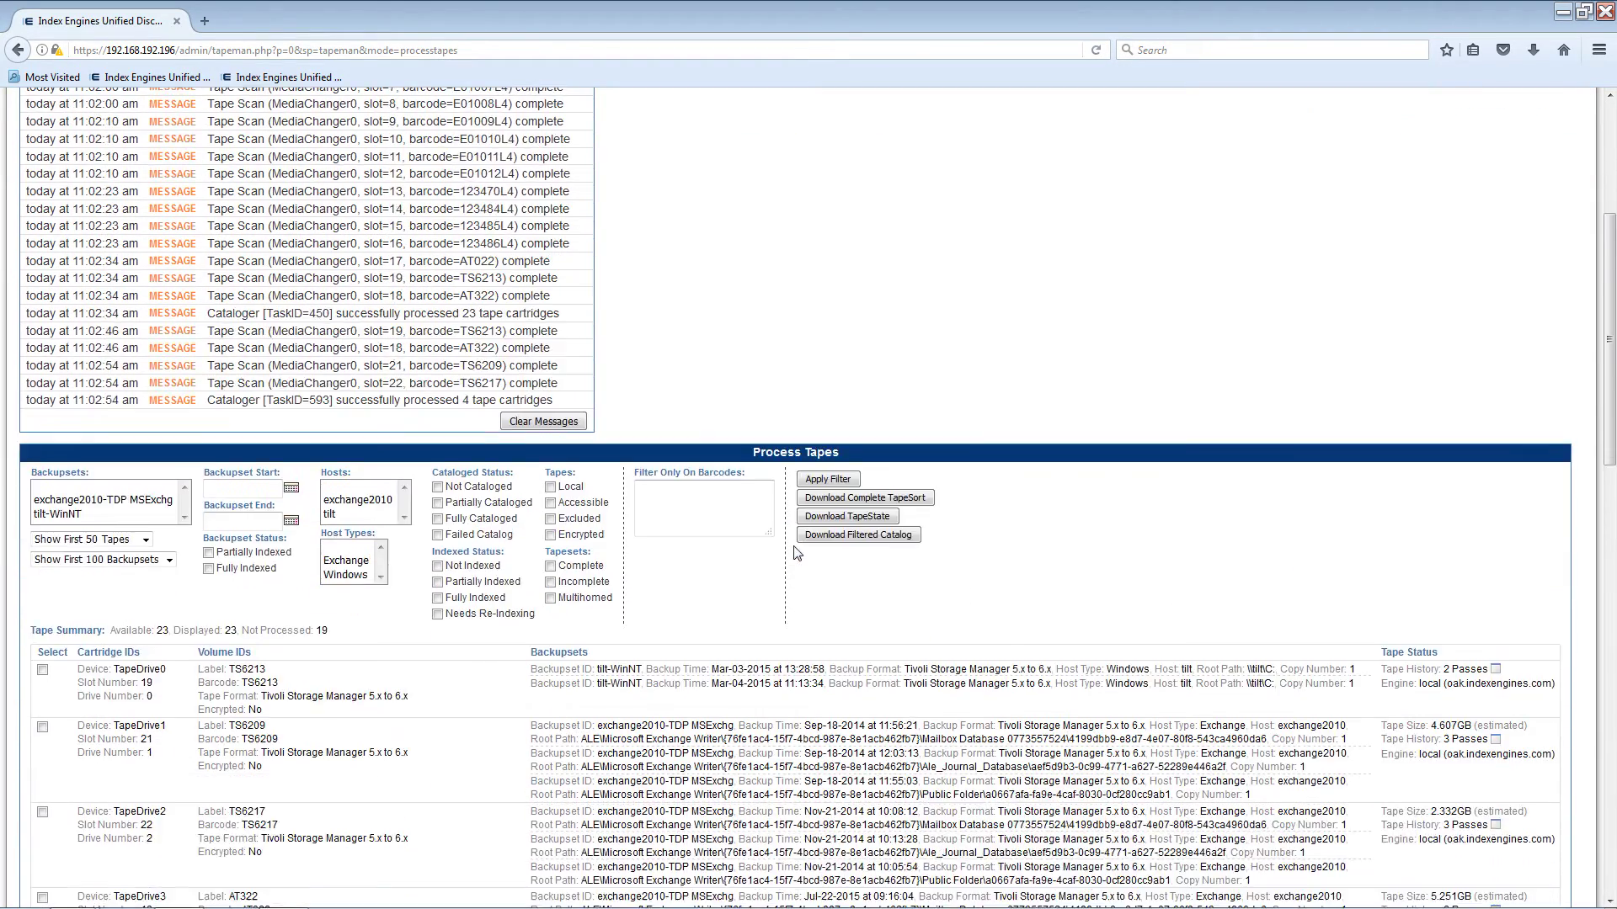
scroll(797, 553, "down", 3)
scroll(795, 547, "down", 1)
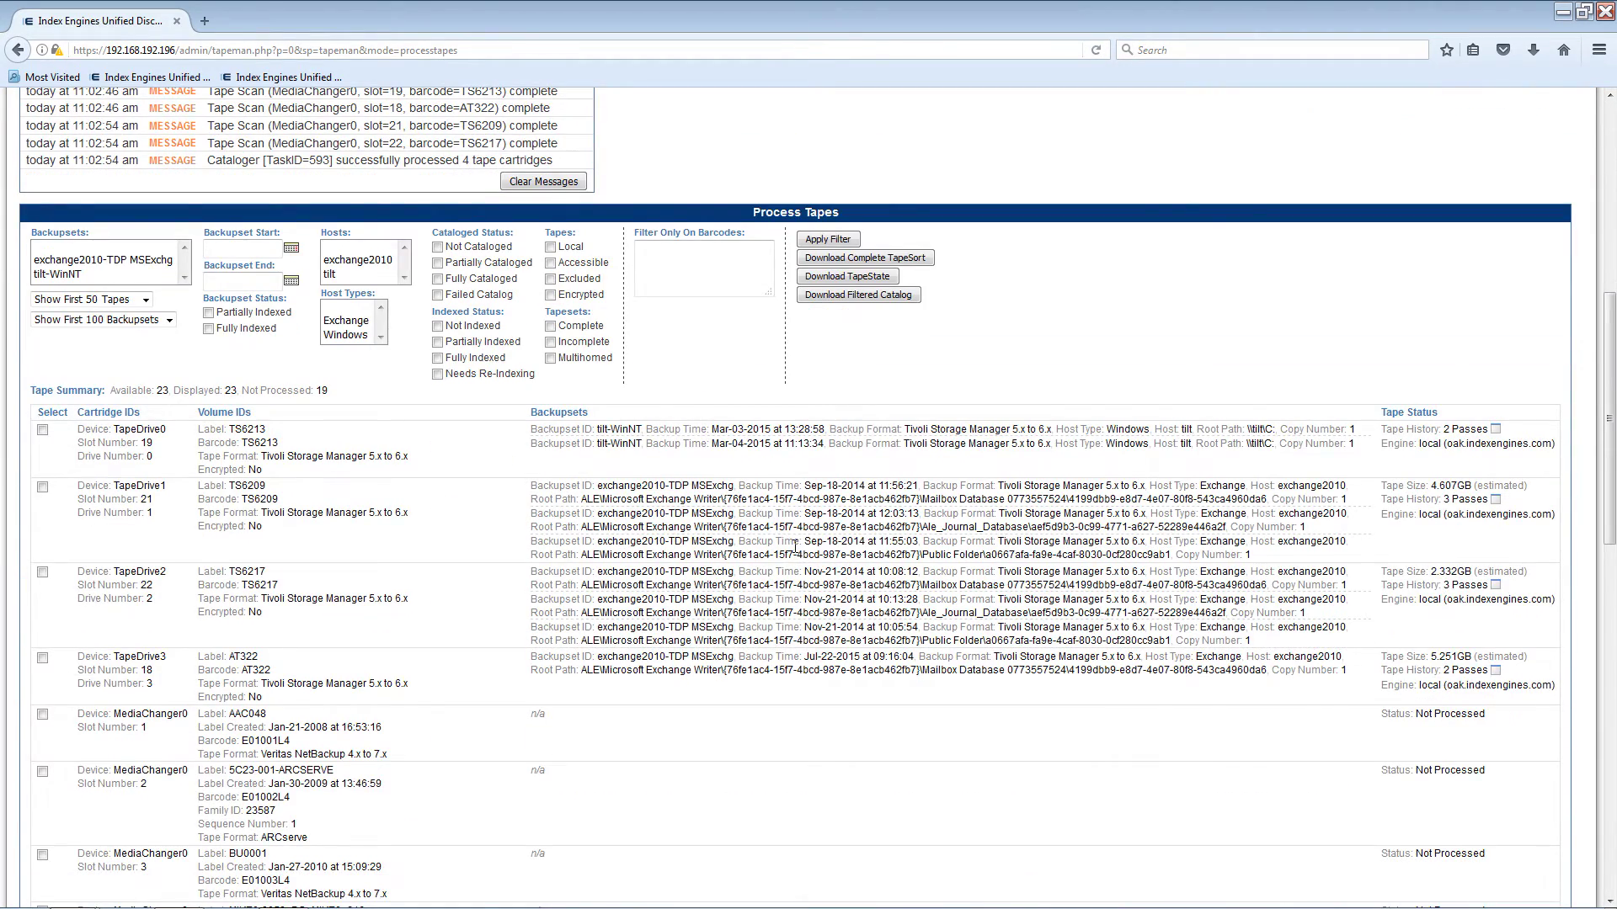
scroll(795, 548, "down", 2)
scroll(797, 553, "down", 1)
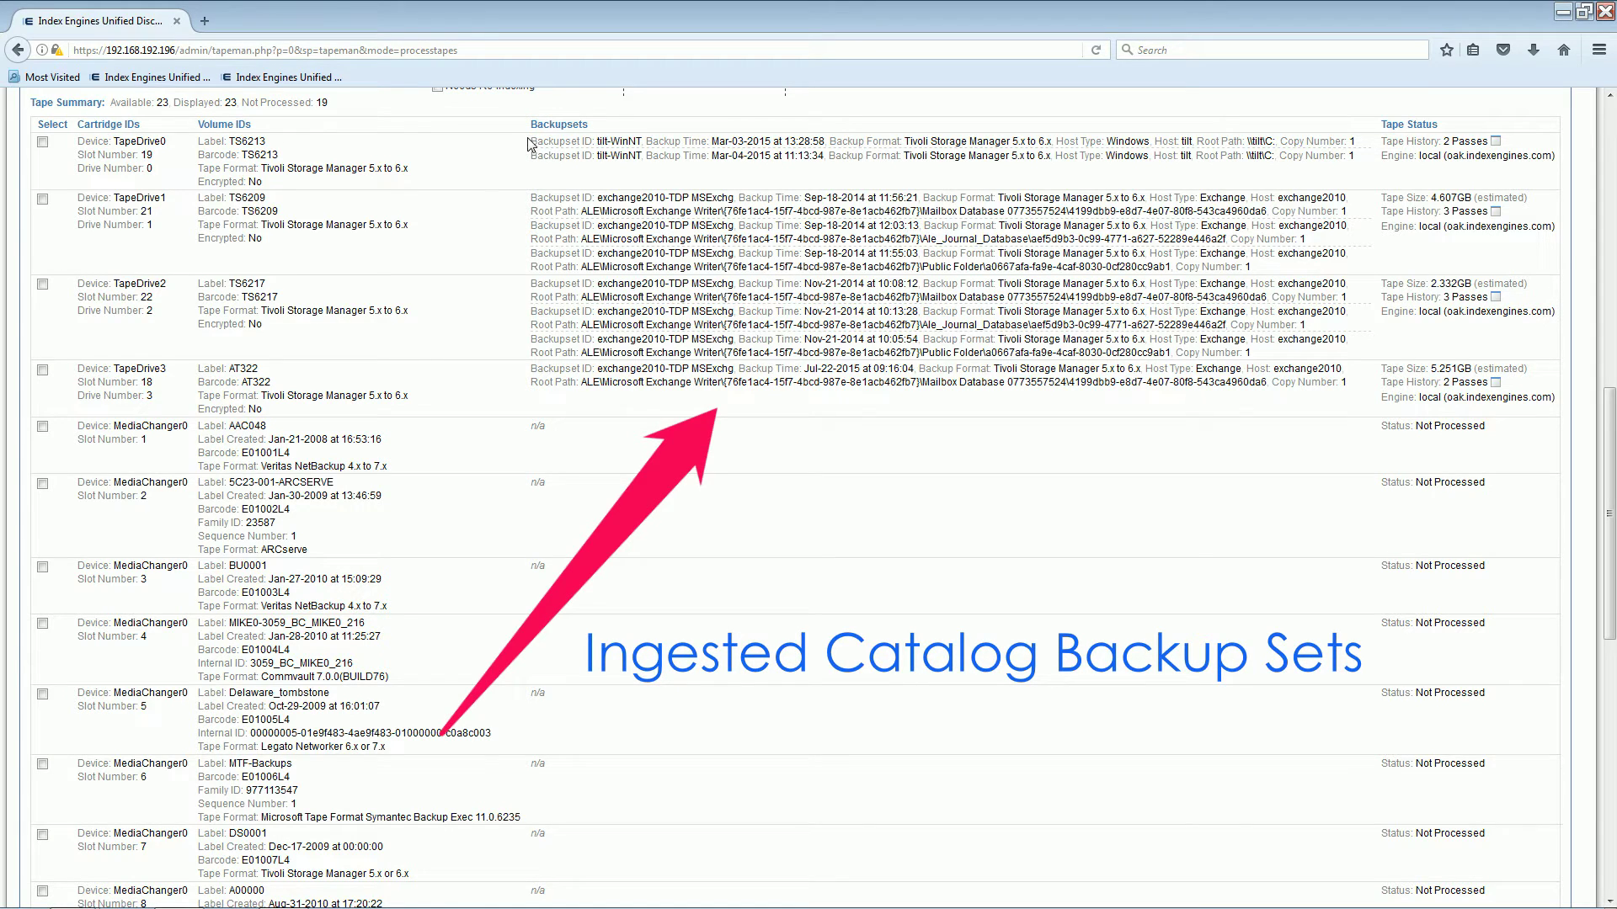
left_click_drag(529, 145, 1357, 184)
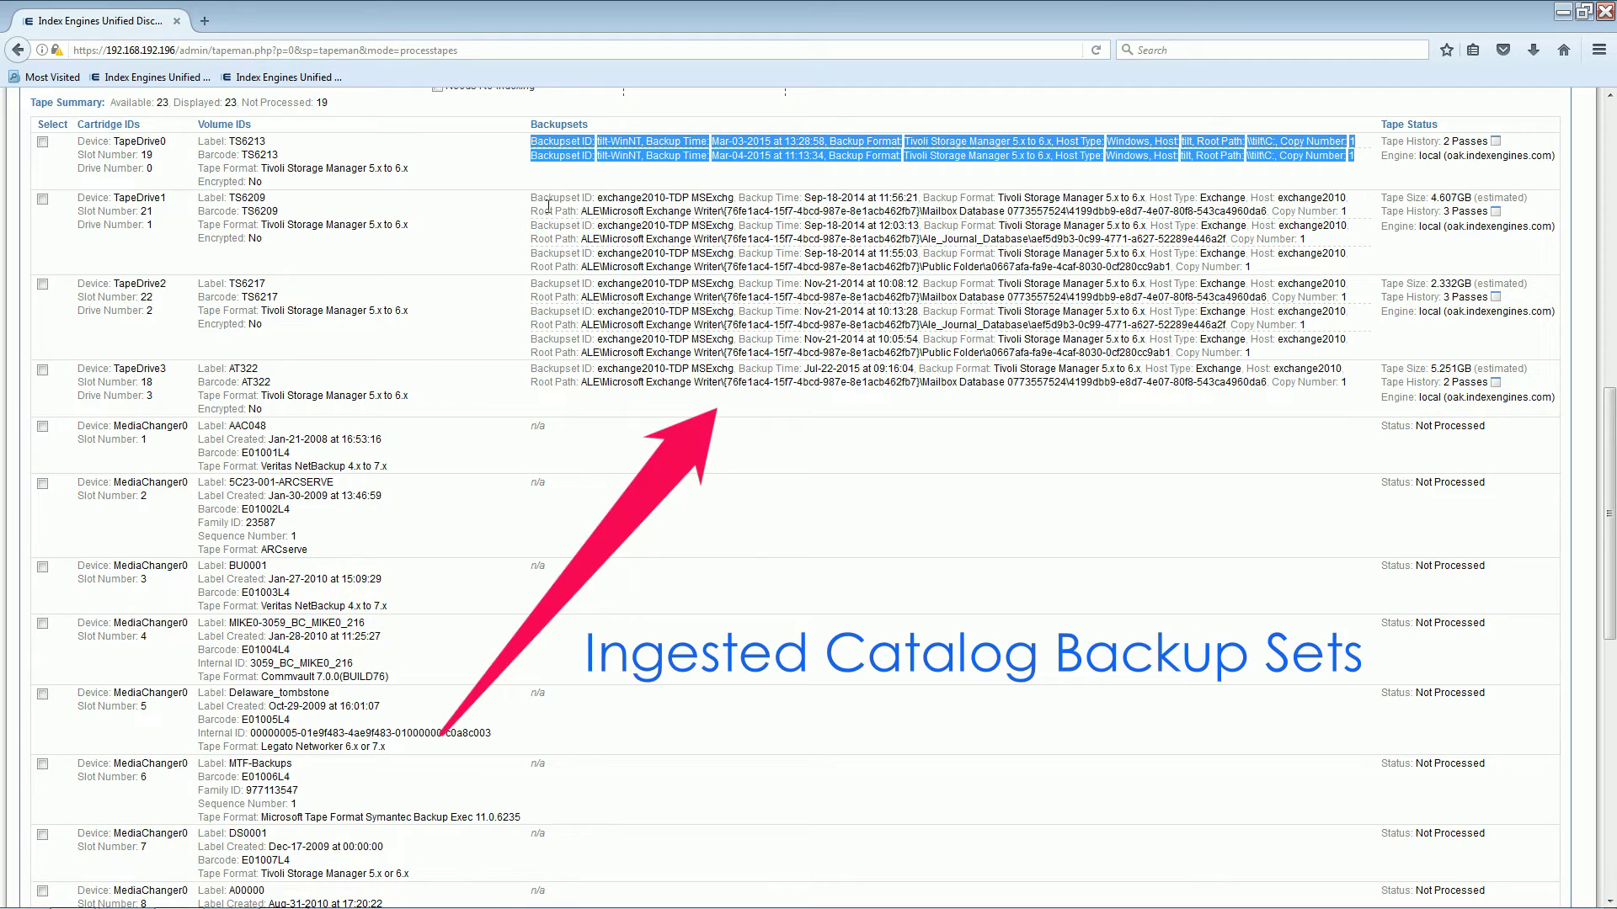
mouse_move(529, 203)
left_mouse_down()
mouse_move(1209, 375)
mouse_move(1347, 383)
left_mouse_up()
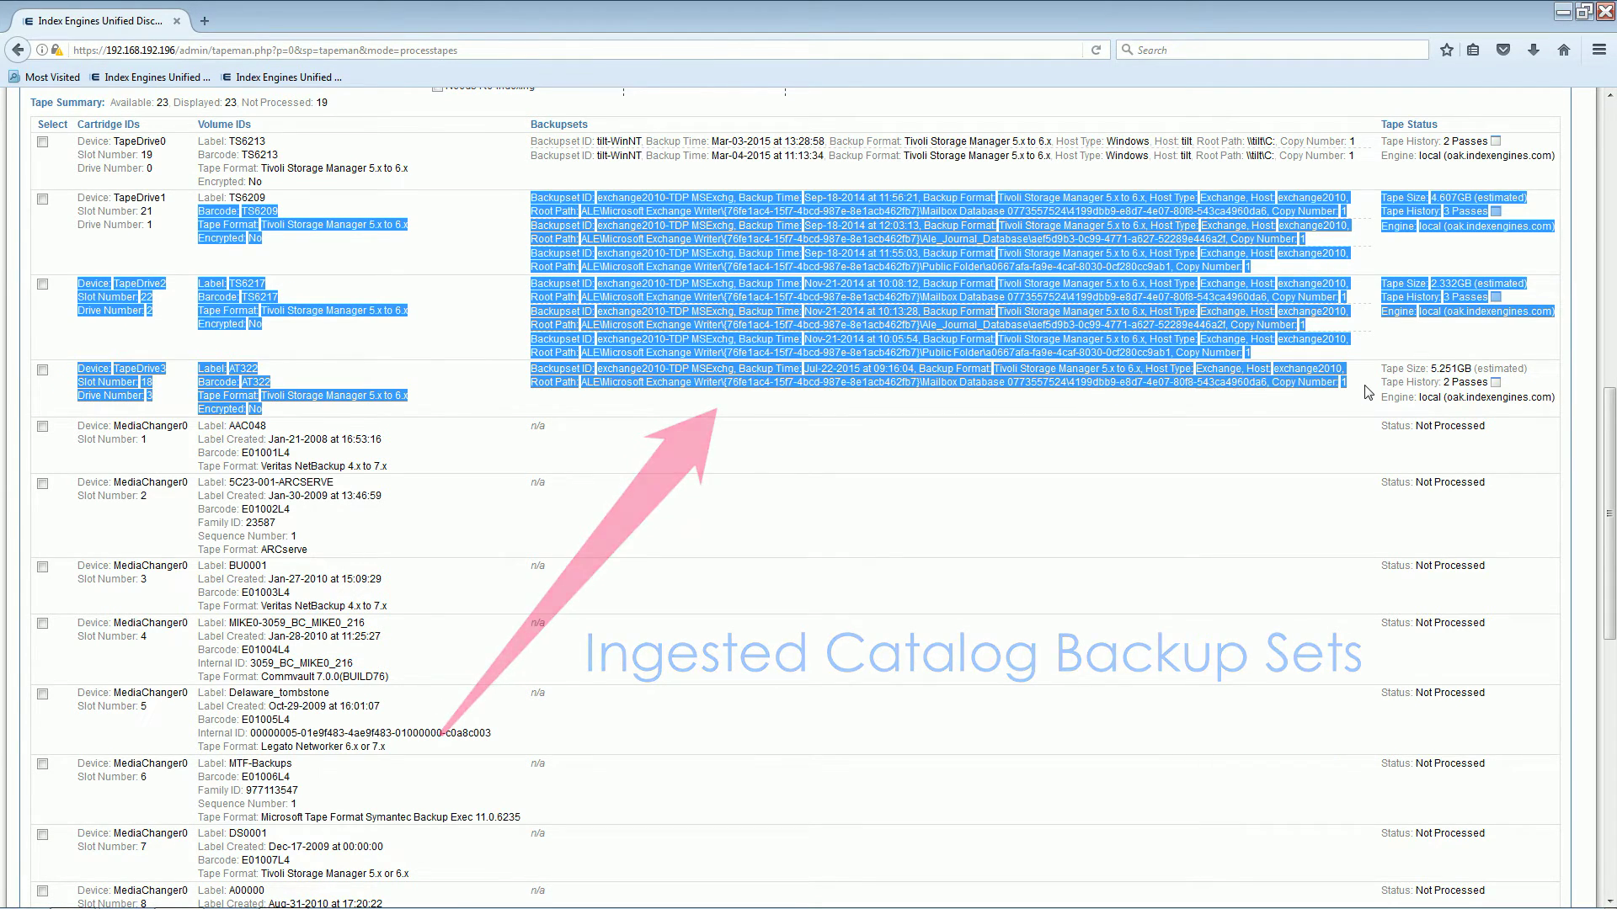
left_click(1099, 447)
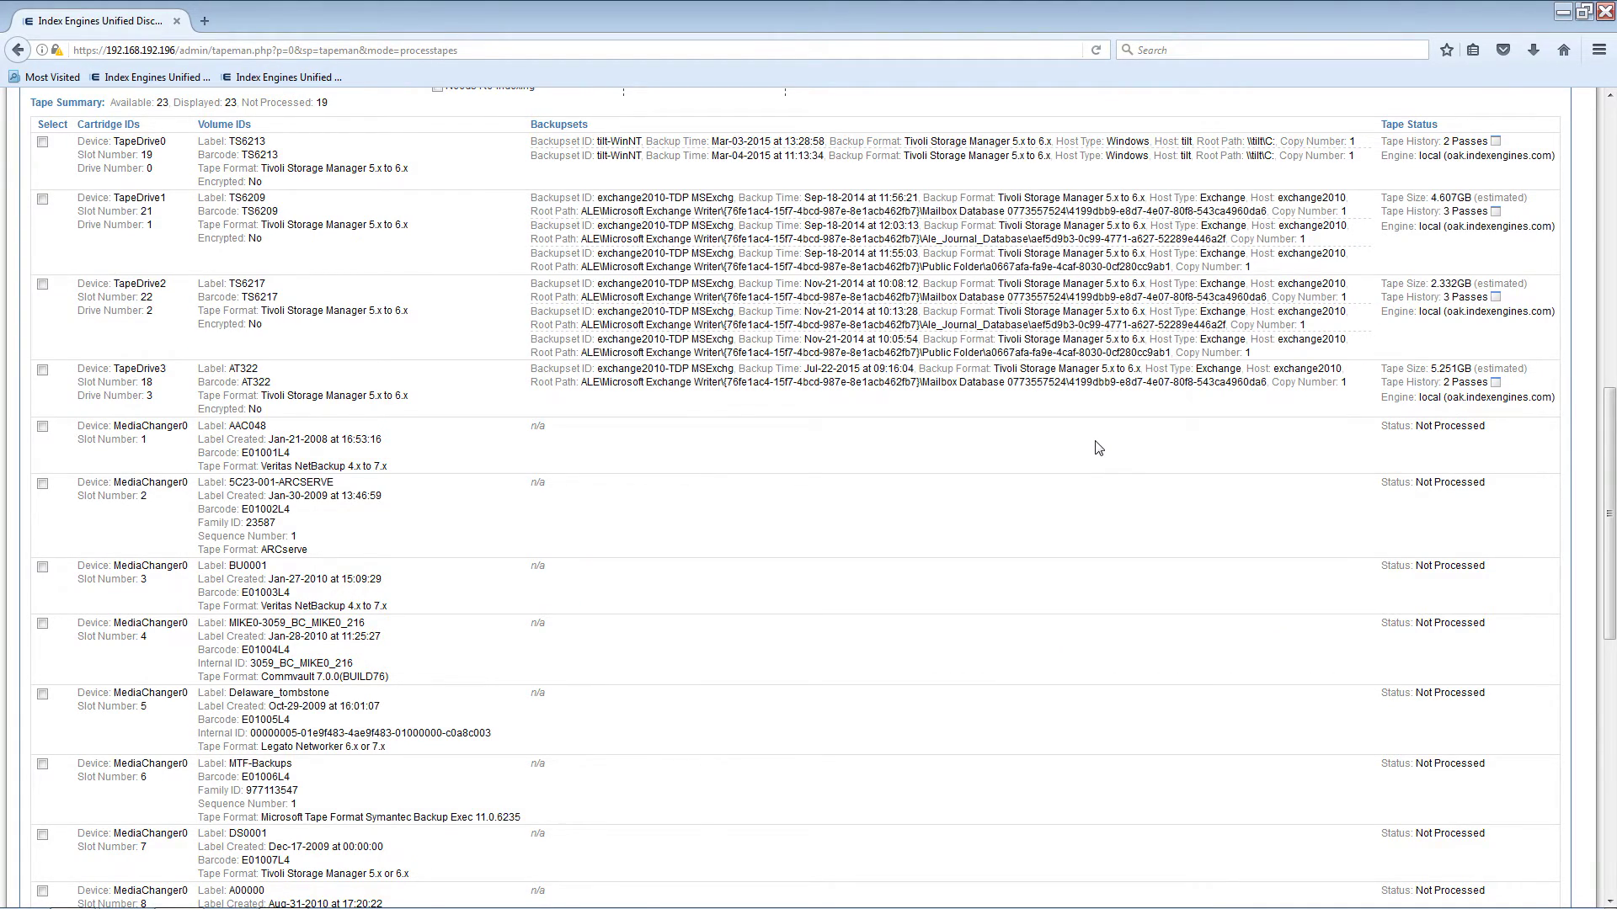
scroll(1099, 447, "up", 2)
scroll(1099, 447, "up", 4)
scroll(1099, 447, "up", 3)
scroll(1099, 448, "up", 1)
scroll(1099, 447, "up", 5)
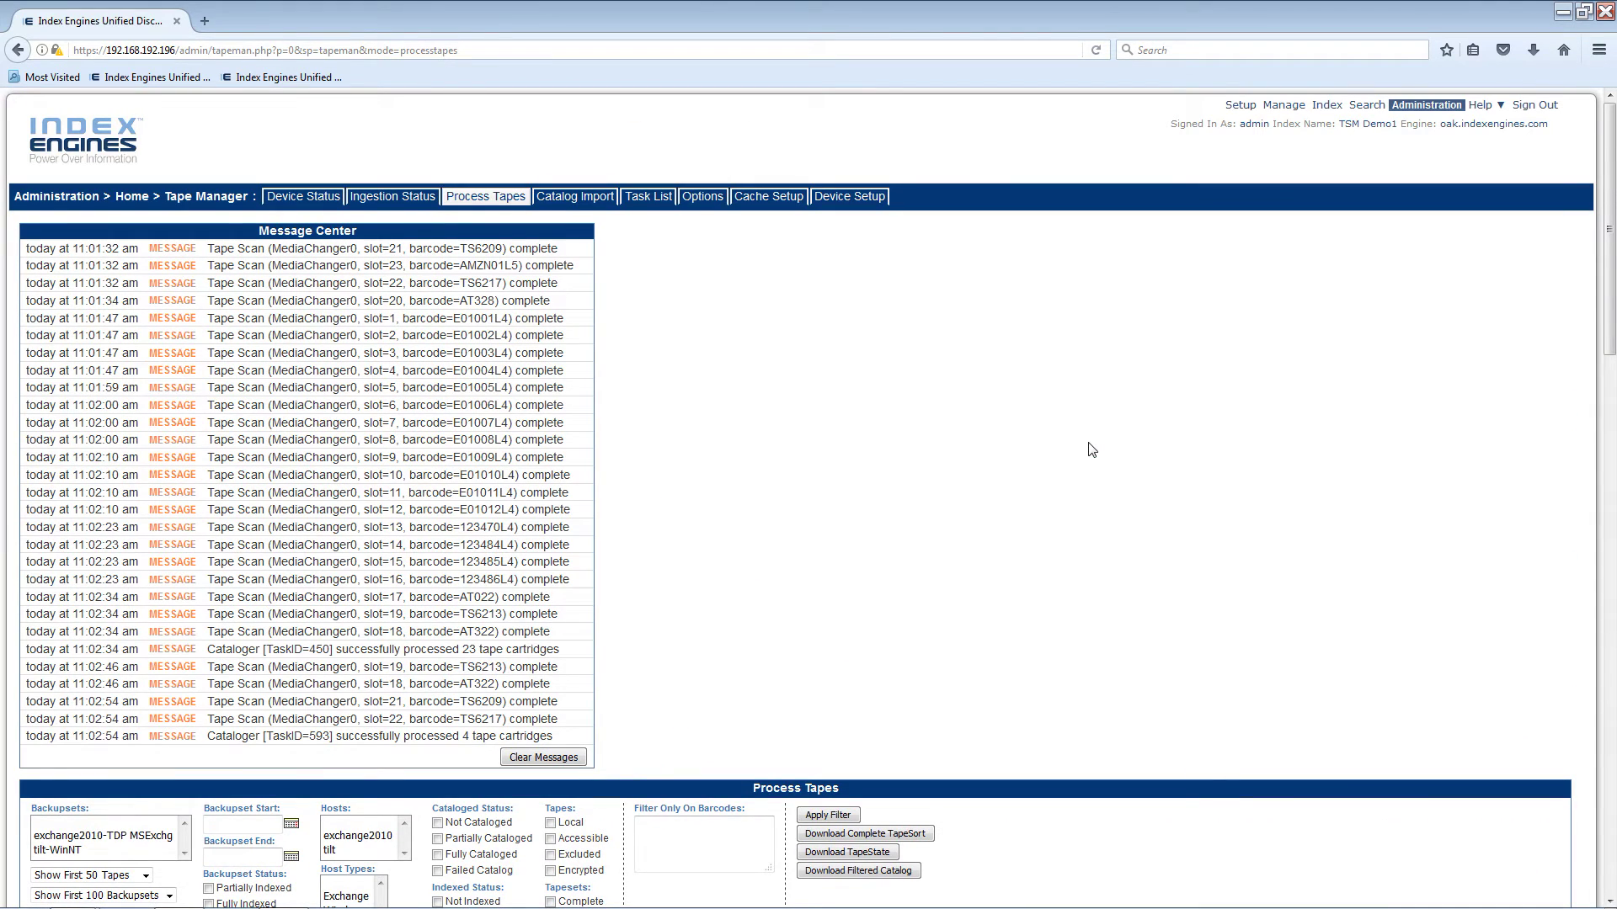